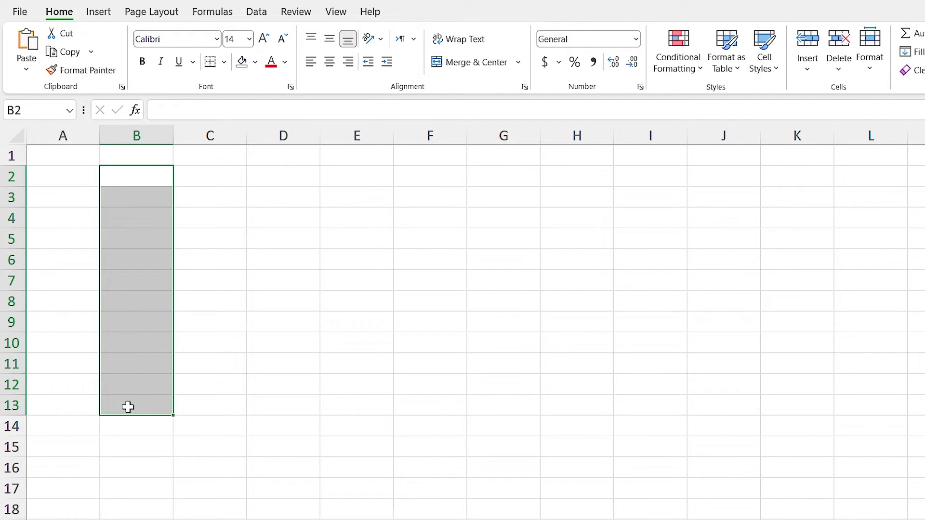
# Type 1 through 12 into B2:B13 by hand, then clear them.
pyautogui.click(140, 177)
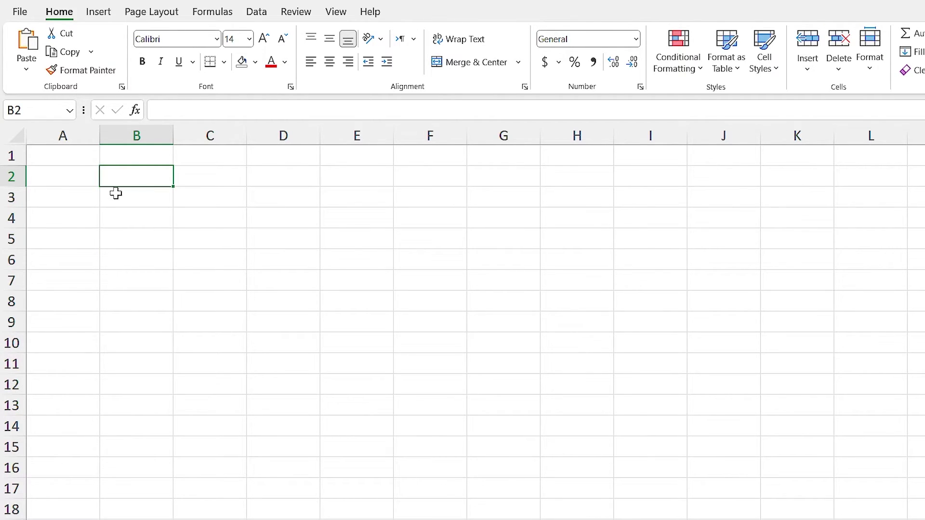
pyautogui.write('1')
pyautogui.press('Return')
pyautogui.write('2')
pyautogui.press('Return')
pyautogui.write('3 4 5 6 ')
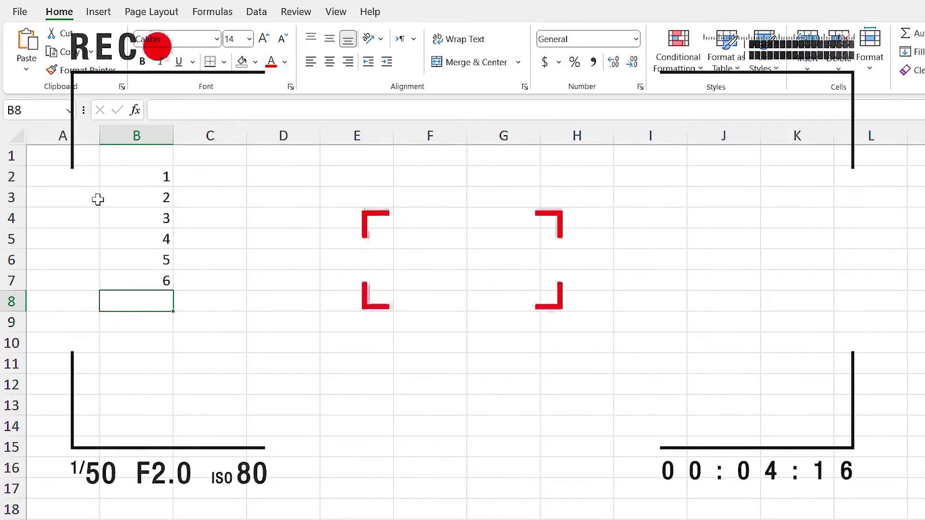
pyautogui.write('7 8 9 10 11 12')
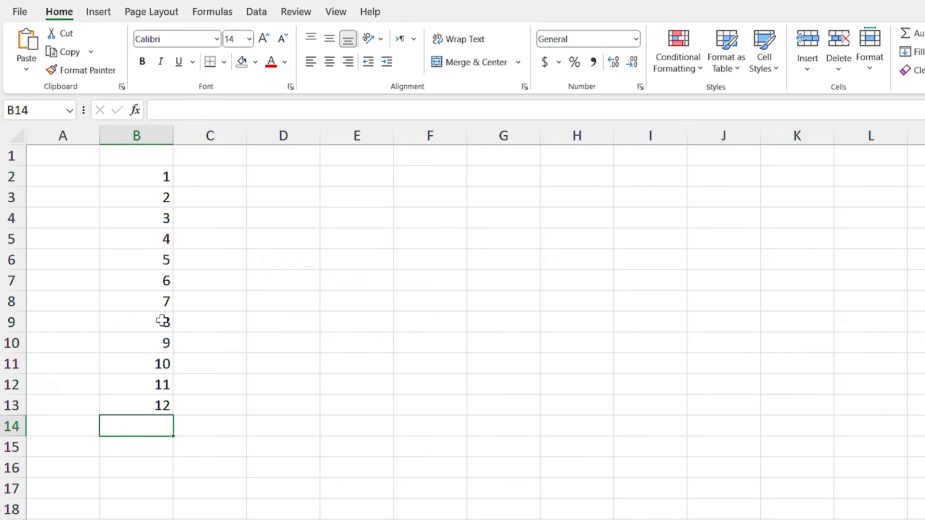
pyautogui.moveTo(140, 178); pyautogui.dragTo(162, 397)
pyautogui.press('Delete')
# Enter 1 and 2 in B2:B3 and drag the fill handle down to B13.
pyautogui.click(137, 181)
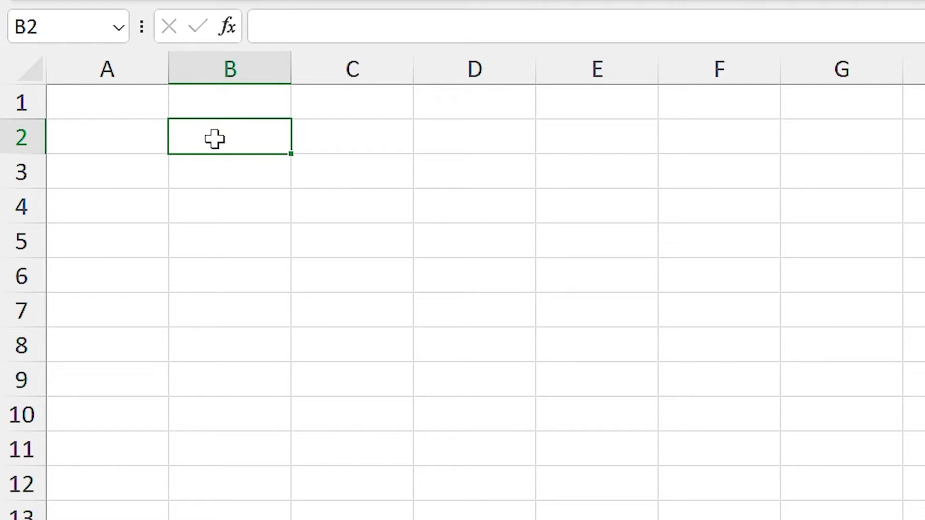
pyautogui.write('1')
pyautogui.press('Return')
pyautogui.write('2')
pyautogui.press('Return')
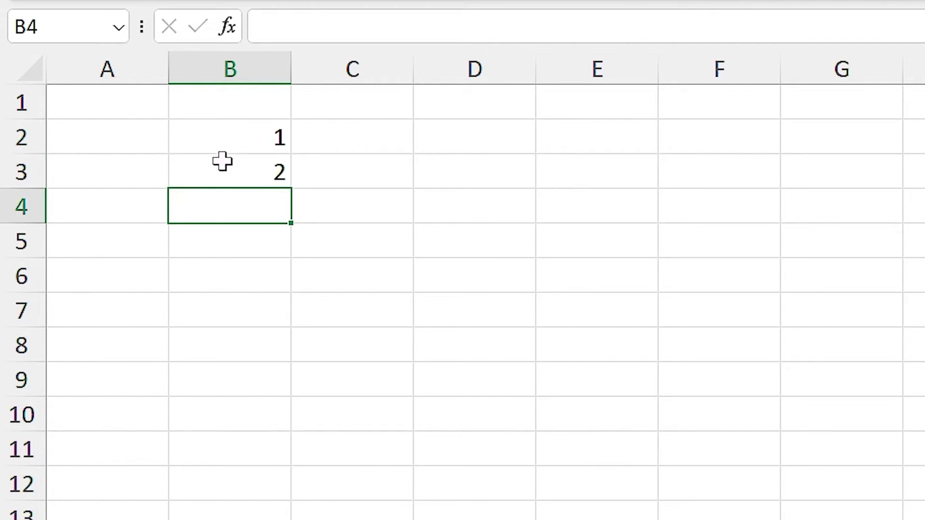
pyautogui.moveTo(219, 138); pyautogui.dragTo(224, 180)
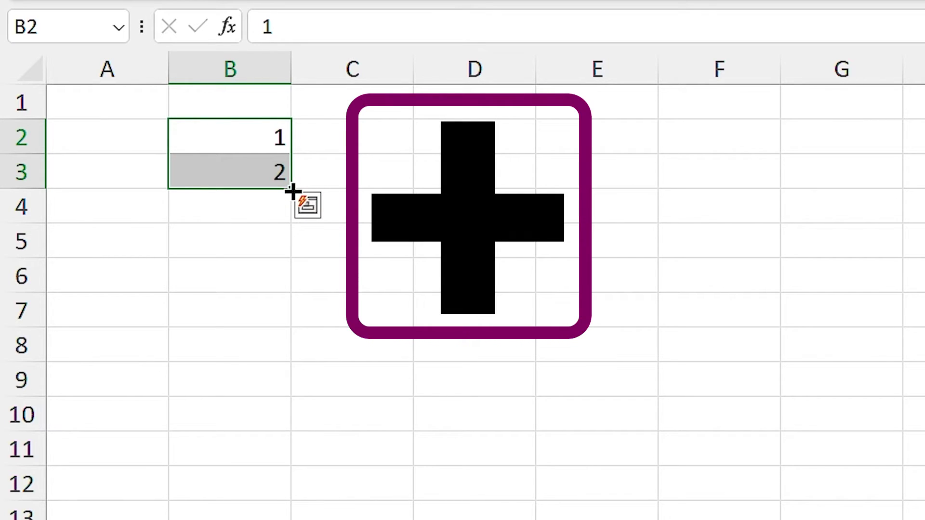
pyautogui.moveTo(293, 191); pyautogui.dragTo(270, 519)
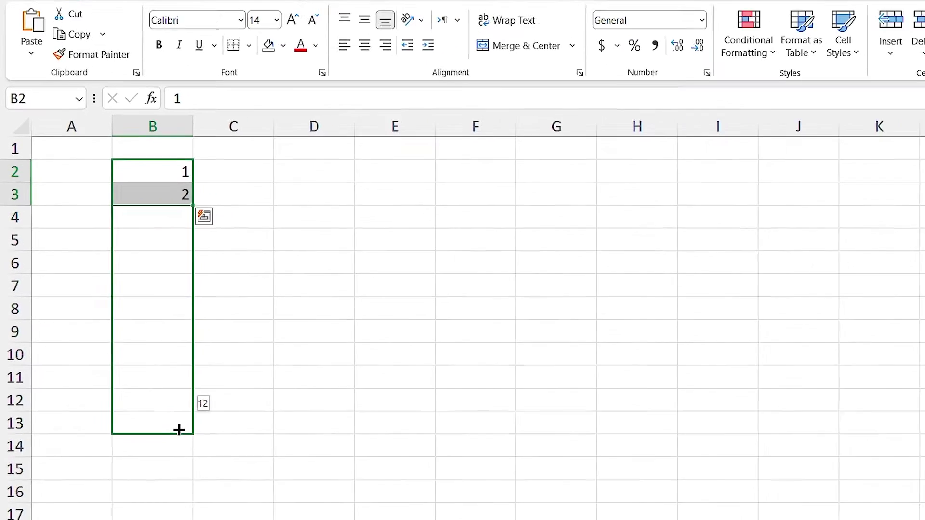
pyautogui.moveTo(179, 430); pyautogui.dragTo(177, 427)
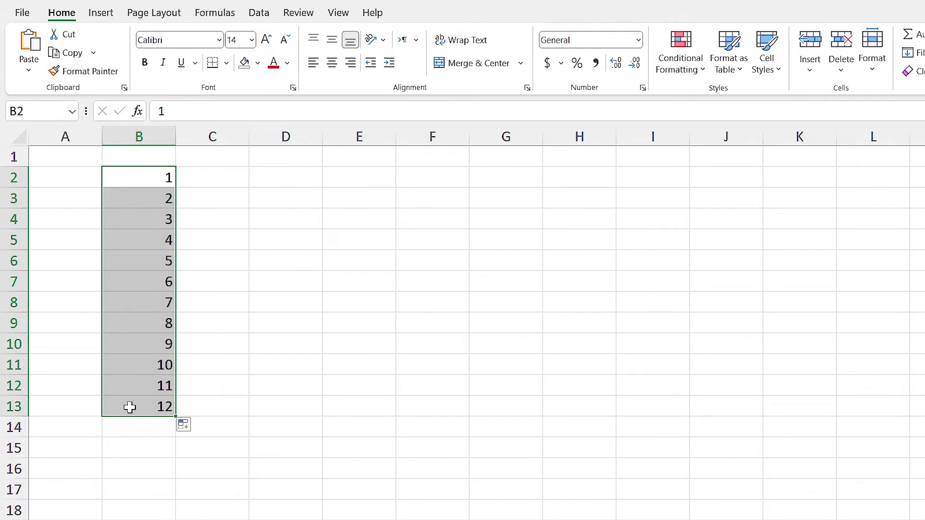
# Undo the fill, retry it, undo an overlong fill, and refill B2:B13 with 1–12.
pyautogui.hotkey('ctrl', 'z')
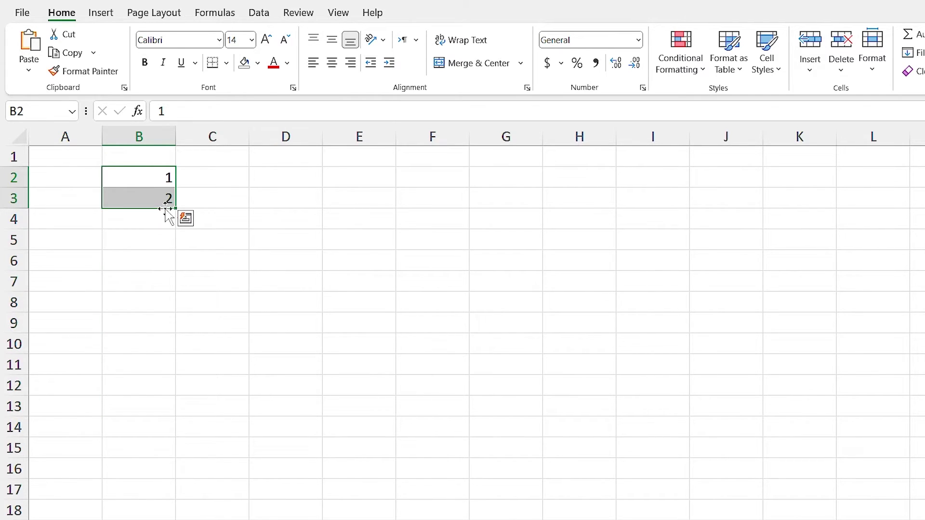
pyautogui.moveTo(176, 211); pyautogui.dragTo(154, 364)
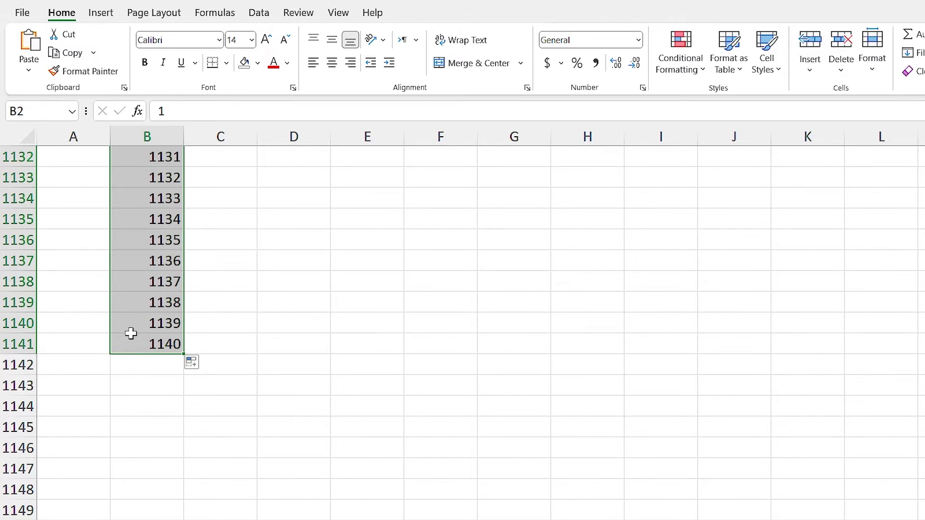
pyautogui.hotkey('ctrl', 'z')
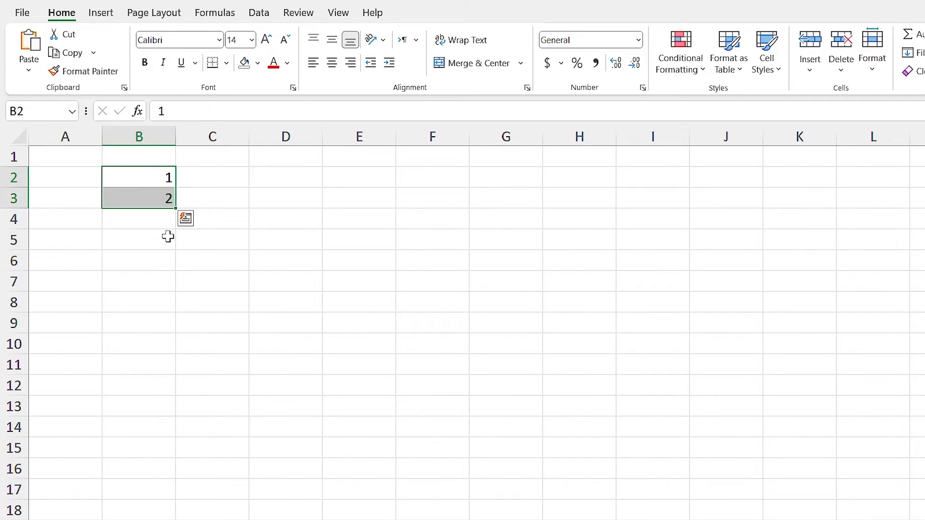
pyautogui.moveTo(176, 208); pyautogui.dragTo(161, 415)
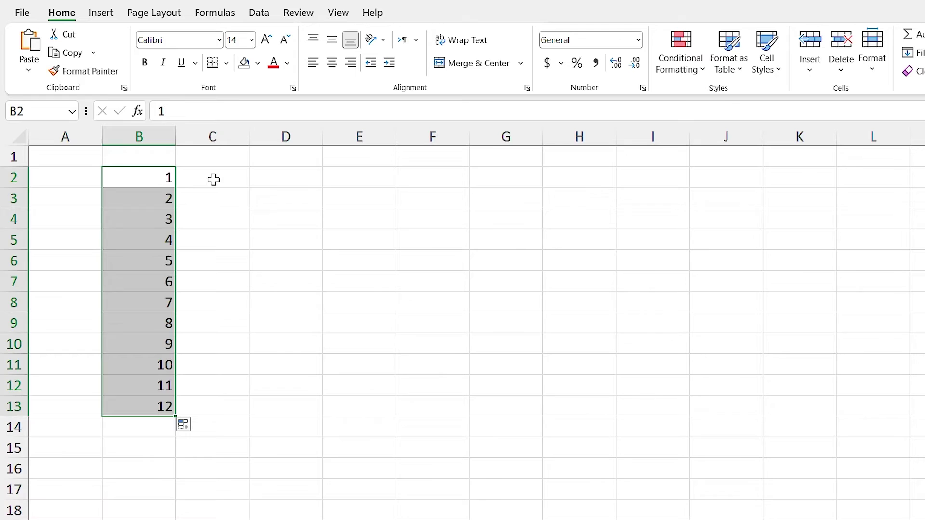
# Enter 1 and 2 in C2:C3 and double-click the fill handle to reach C13.
pyautogui.click(213, 179)
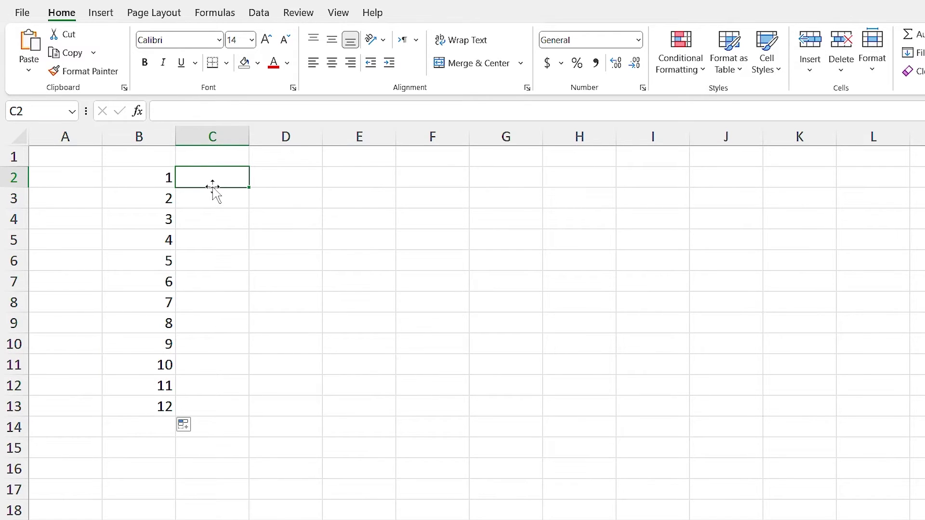
pyautogui.moveTo(147, 187); pyautogui.dragTo(138, 401)
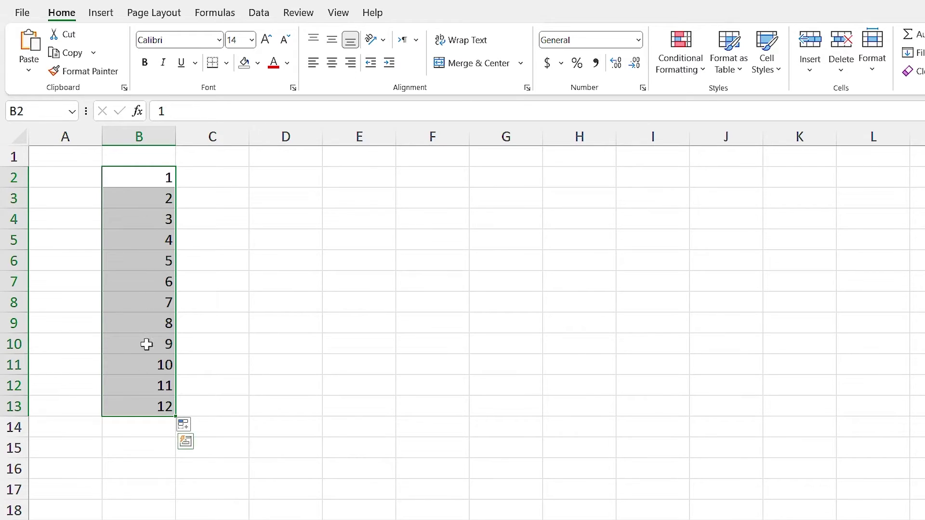
pyautogui.click(213, 179)
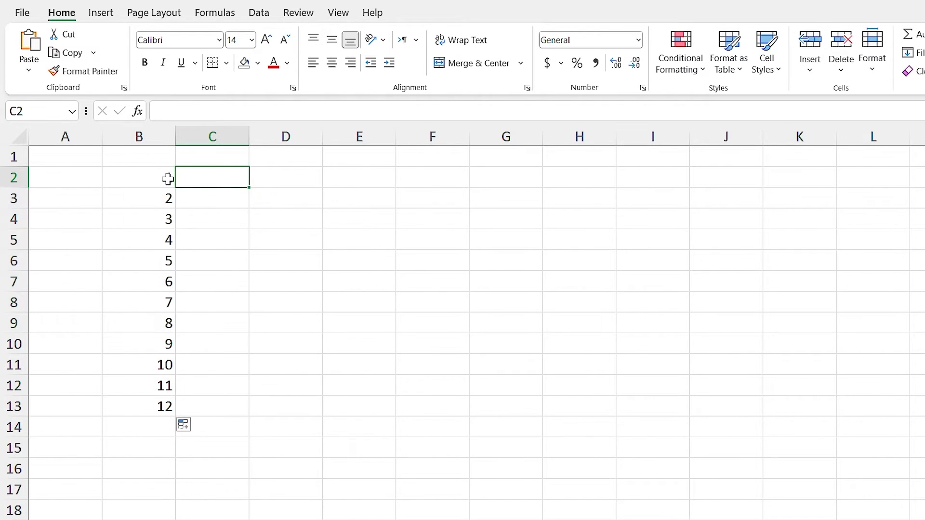
pyautogui.write('1')
pyautogui.press('Return')
pyautogui.write('2')
pyautogui.press('Return')
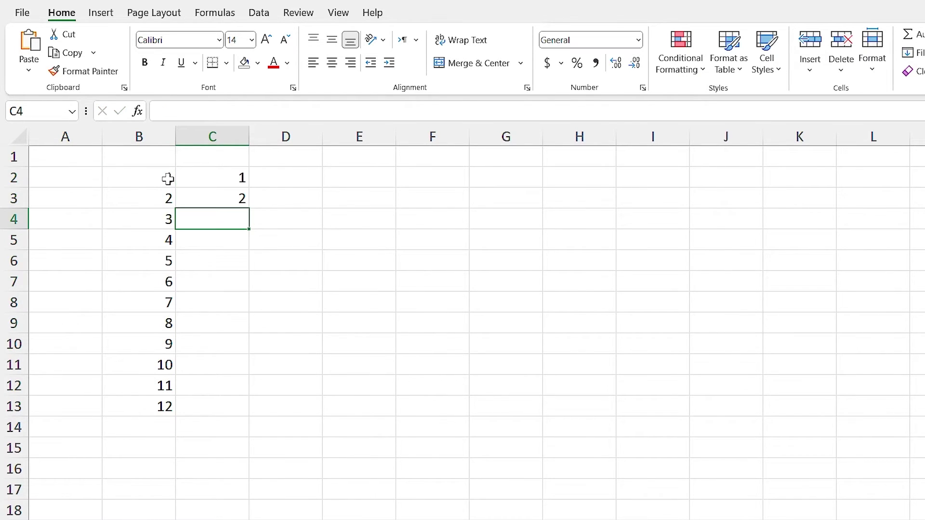
pyautogui.moveTo(198, 177); pyautogui.dragTo(202, 196)
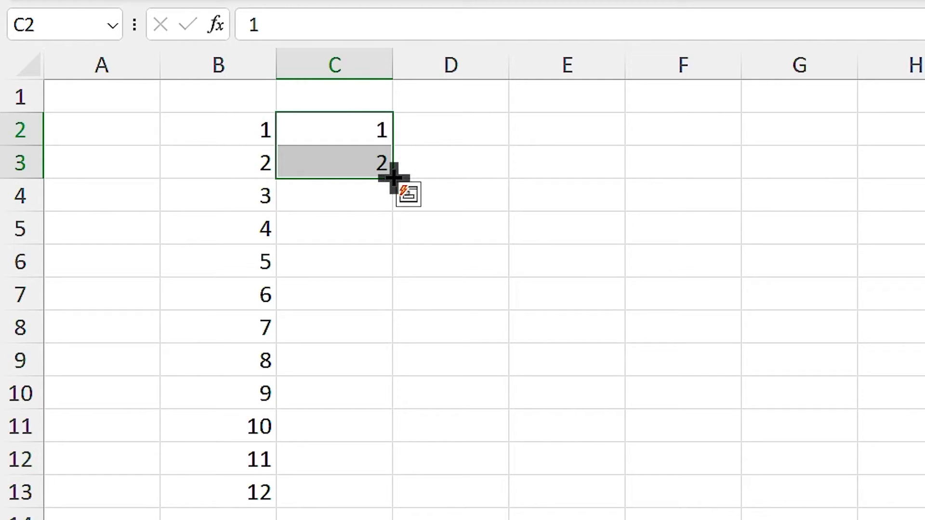
pyautogui.doubleClick(393, 178)
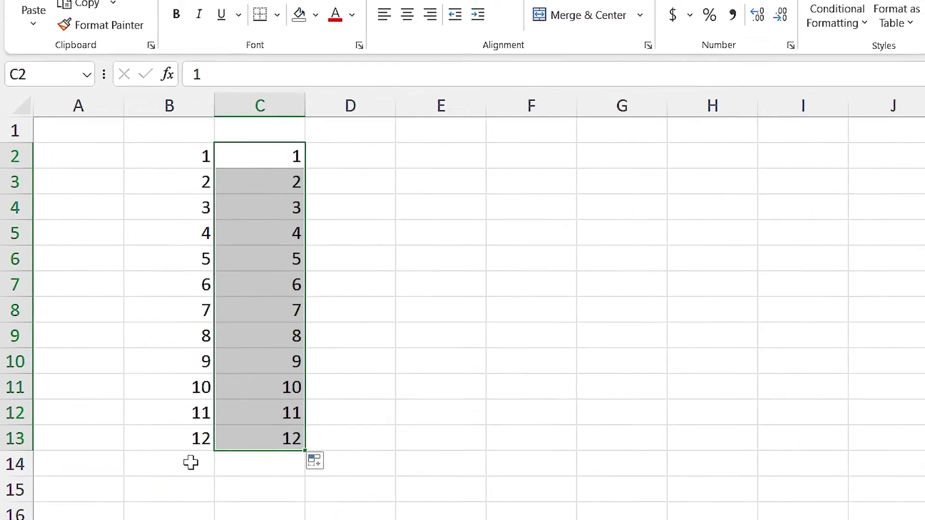
# Undo the column C fill and enter a name in B14.
pyautogui.hotkey('ctrl', 'z')
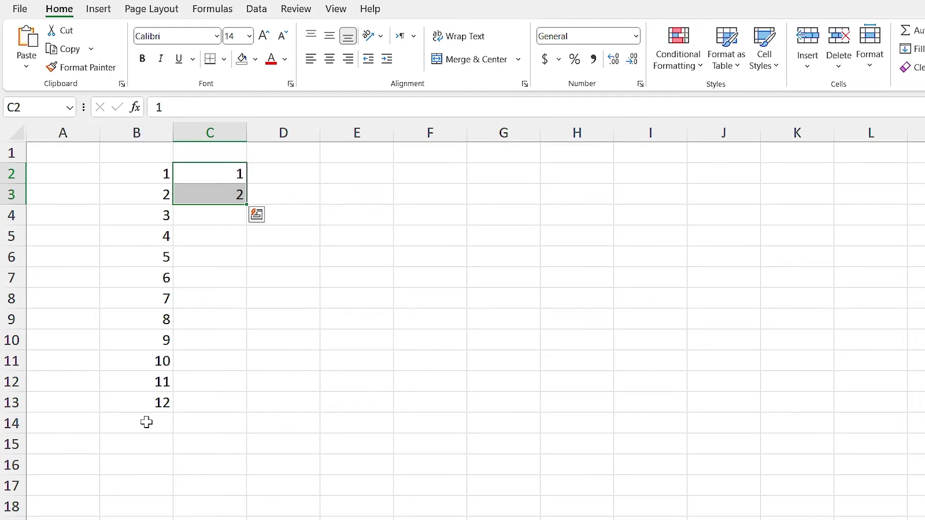
pyautogui.click(147, 421)
pyautogui.write('Sa')
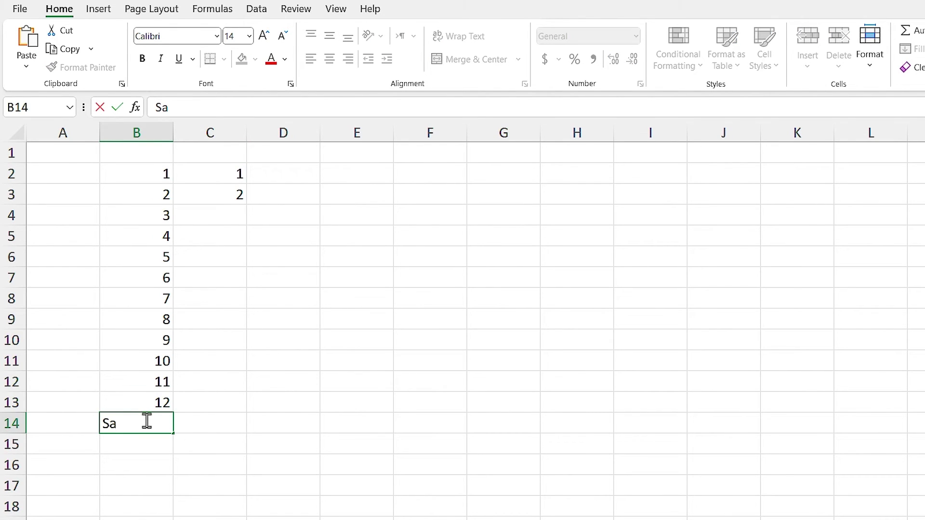
pyautogui.write('eed')
pyautogui.click(151, 458)
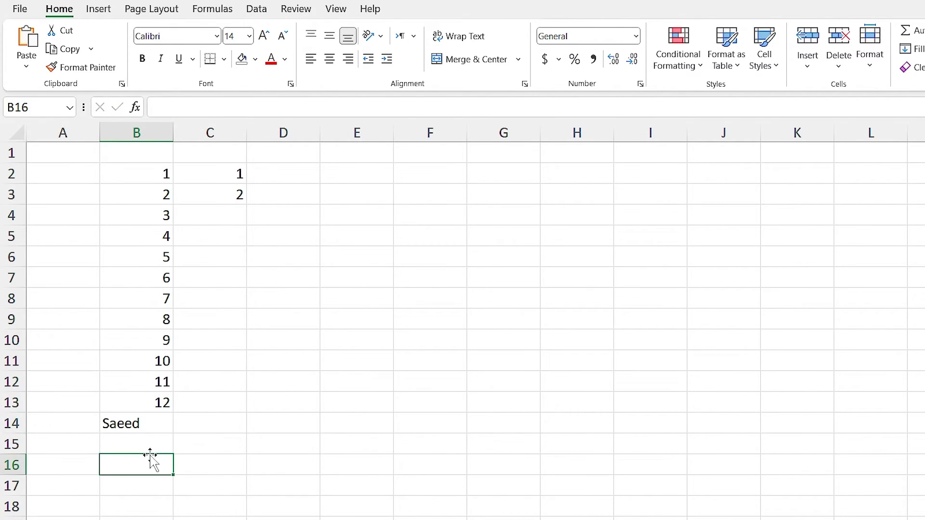
# Drag column C's series down to row 14, then clear B14:C14.
pyautogui.moveTo(210, 174); pyautogui.dragTo(243, 424)
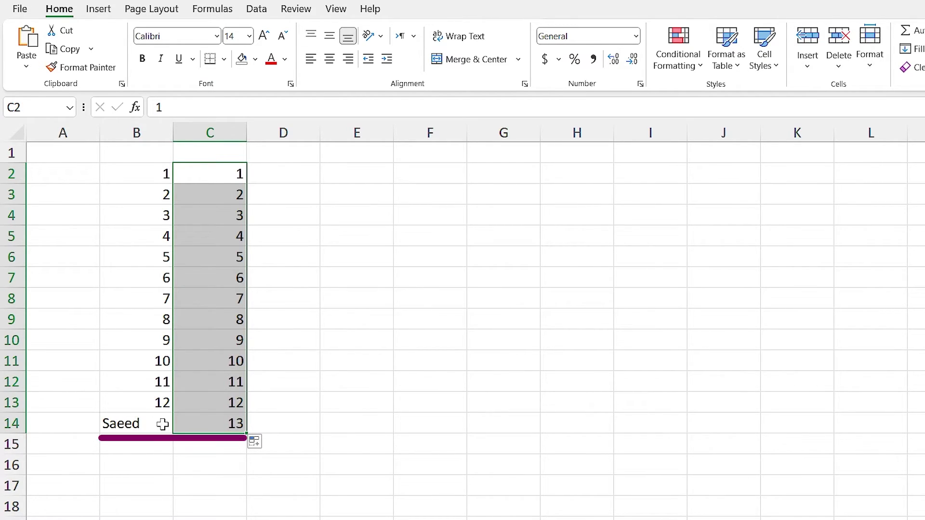
pyautogui.moveTo(153, 426); pyautogui.dragTo(177, 426)
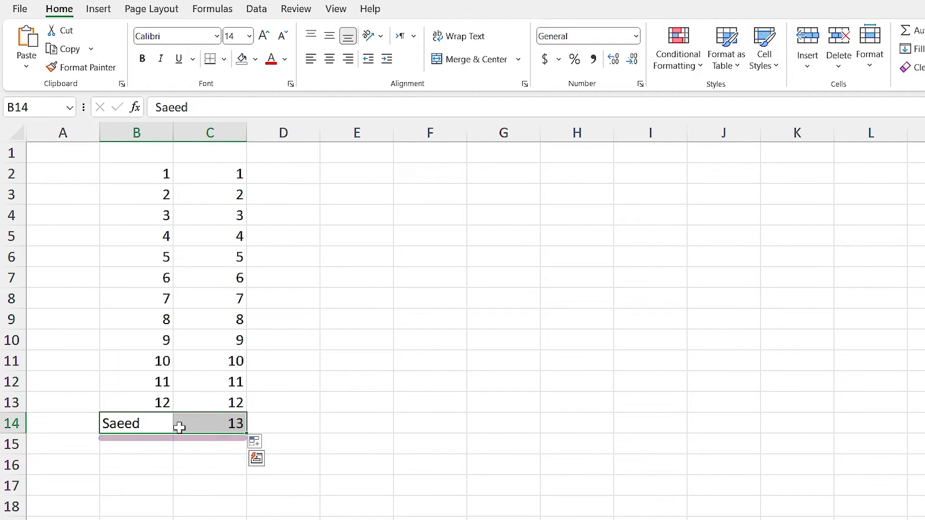
pyautogui.press('Delete')
pyautogui.click(201, 196)
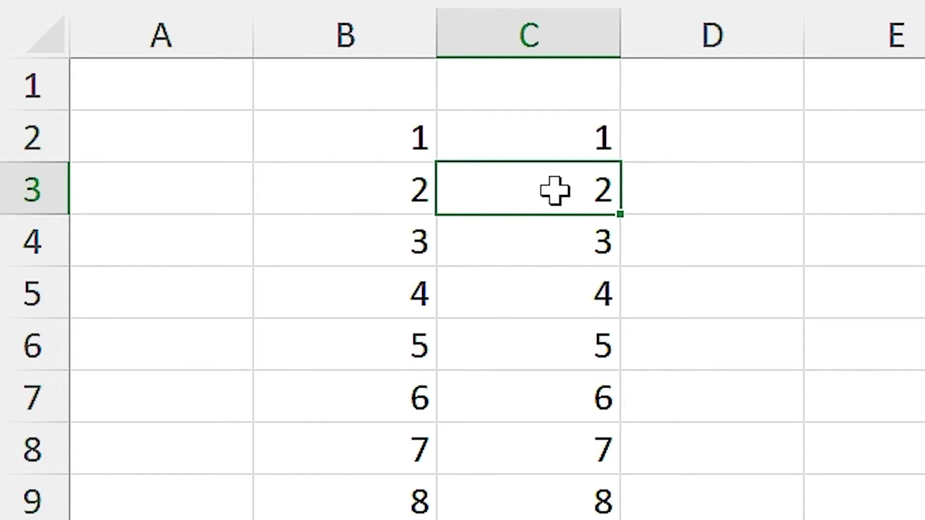
# Enter 1 and 3 in D2:D3 and compare the step in C3 and C4.
pyautogui.click(678, 140)
pyautogui.write('1')
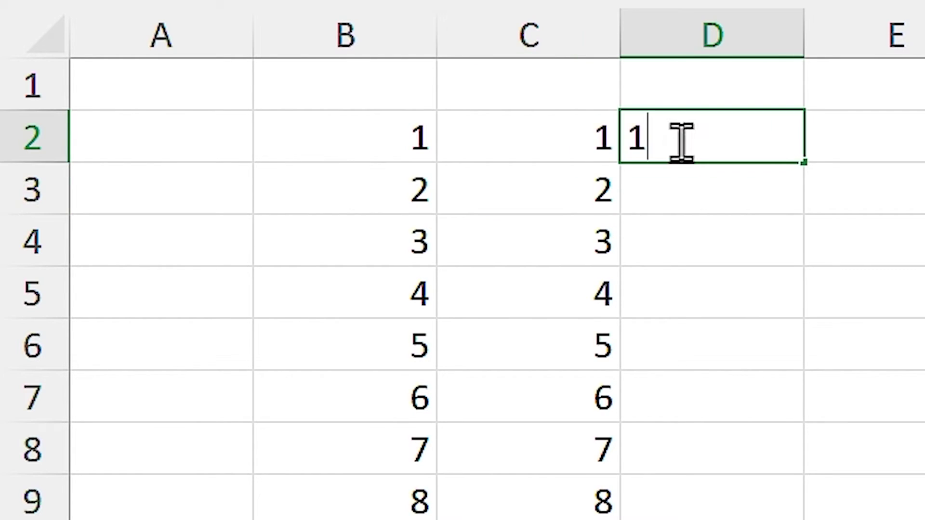
pyautogui.press('Return')
pyautogui.write('3')
pyautogui.press('Return')
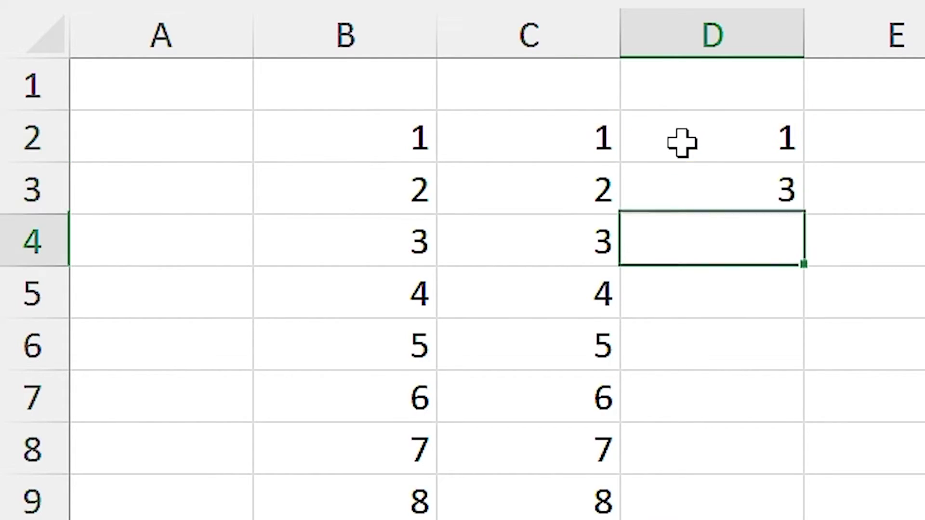
pyautogui.click(572, 190)
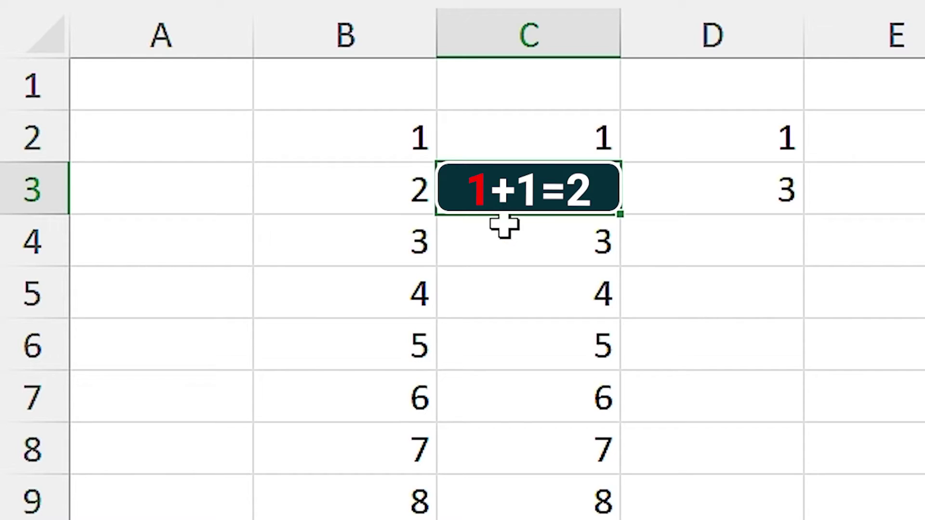
pyautogui.click(539, 241)
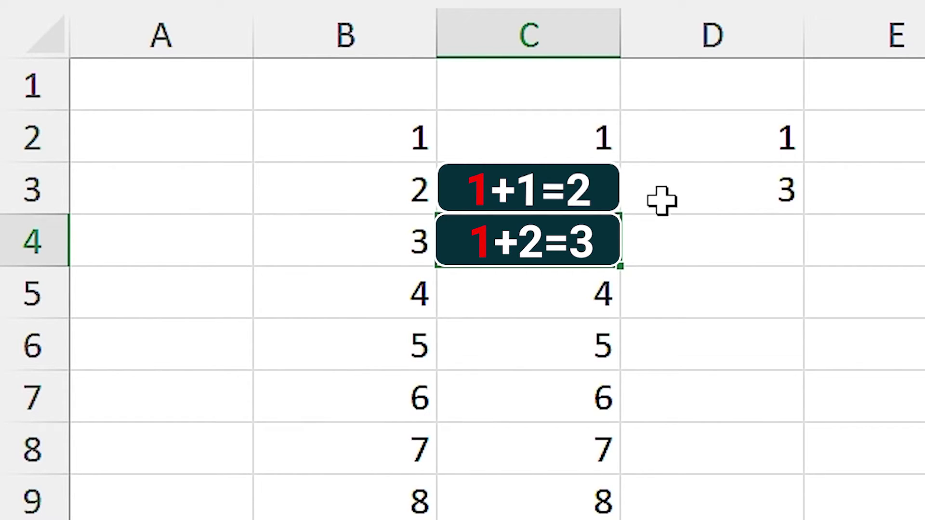
# Fill column D with odd numbers 1, 3, 5 … 23 down to row 13 and review them.
pyautogui.moveTo(720, 142); pyautogui.dragTo(721, 184)
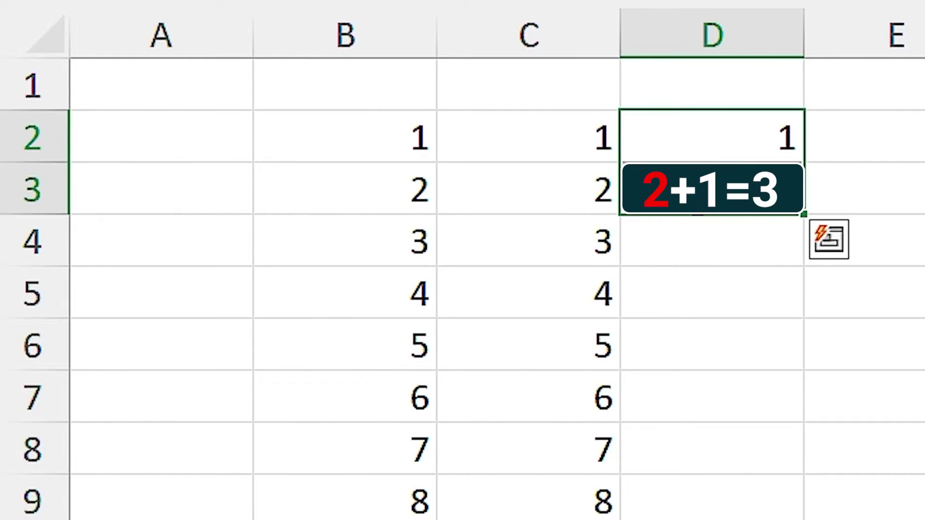
pyautogui.click(694, 195)
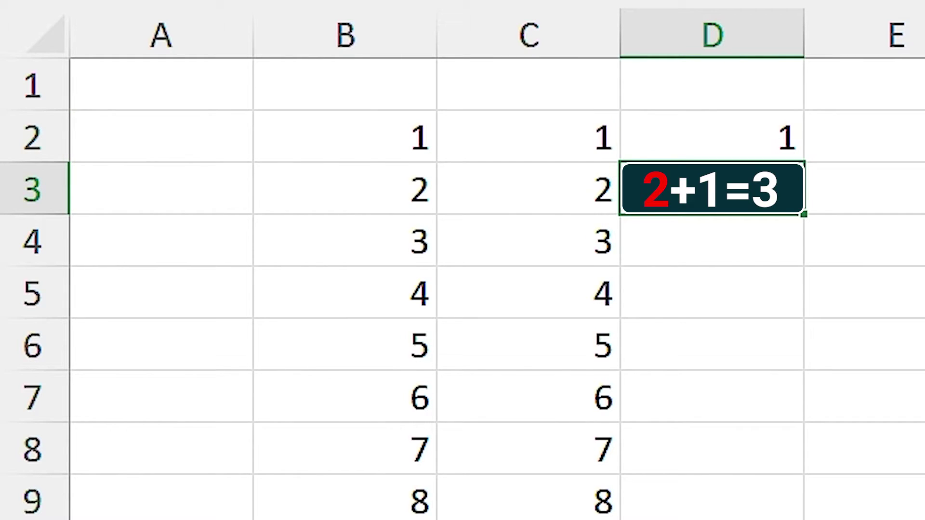
pyautogui.moveTo(731, 146); pyautogui.dragTo(666, 216)
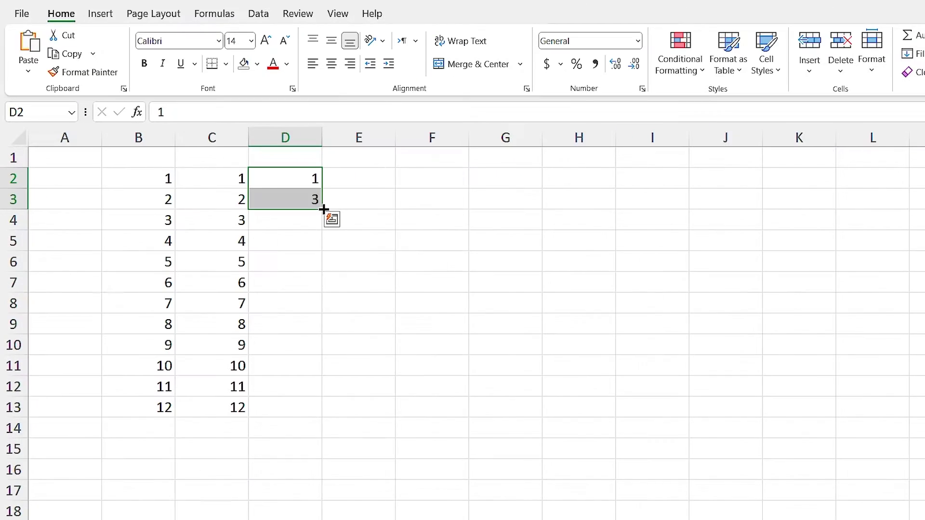
pyautogui.doubleClick(323, 209)
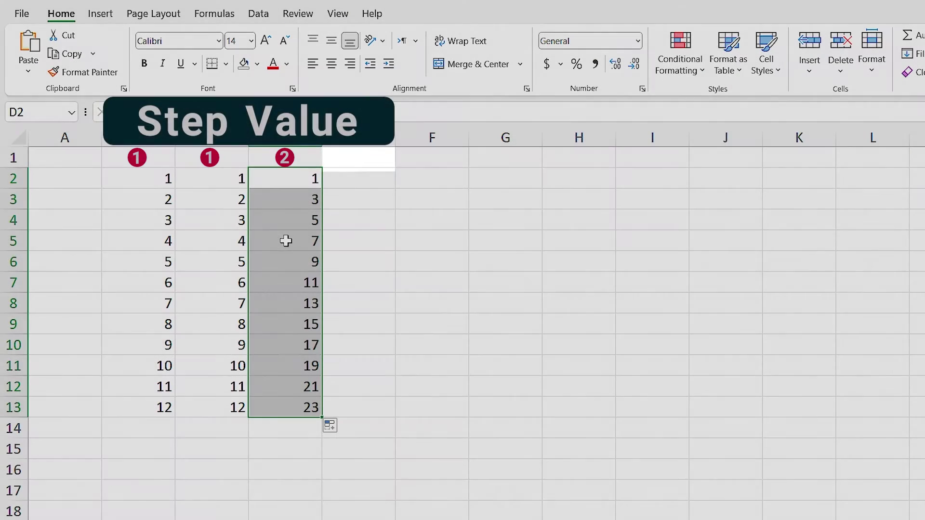
pyautogui.click(286, 241)
pyautogui.click(286, 260)
pyautogui.click(286, 279)
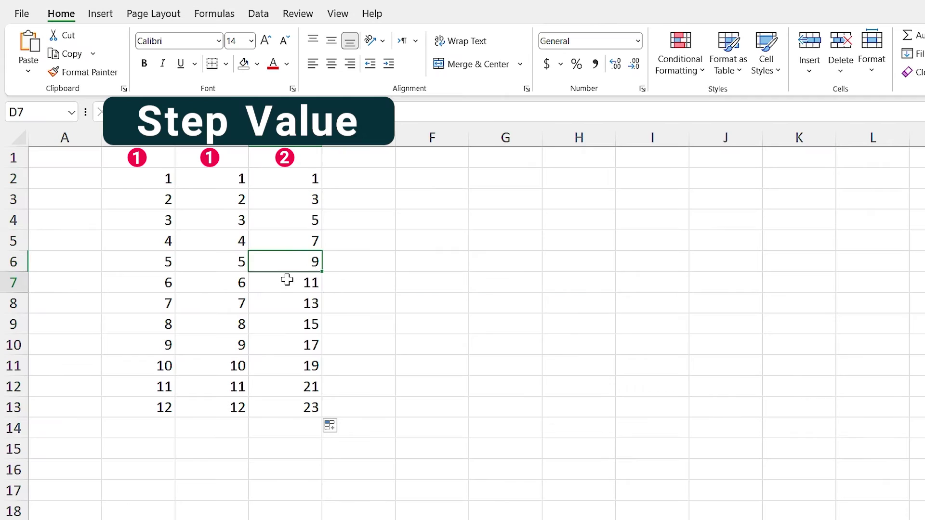
pyautogui.click(289, 301)
pyautogui.click(287, 327)
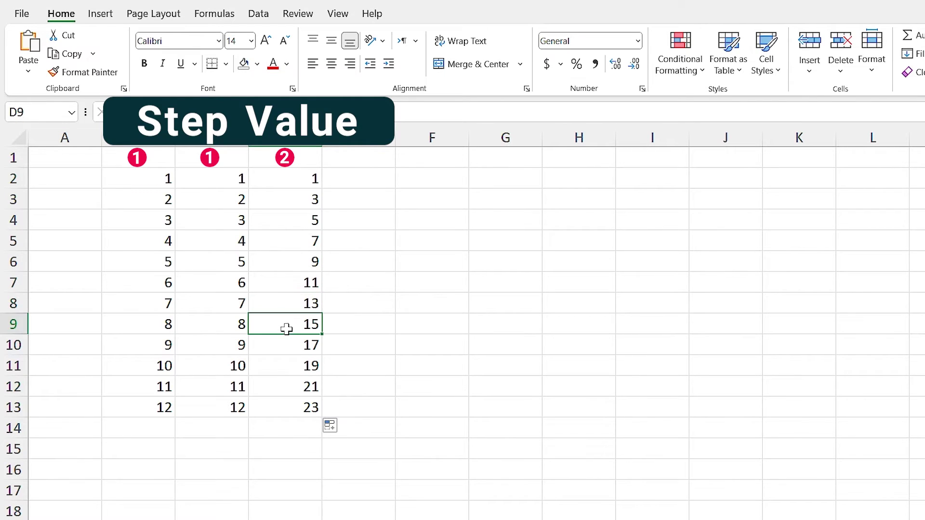
pyautogui.click(287, 345)
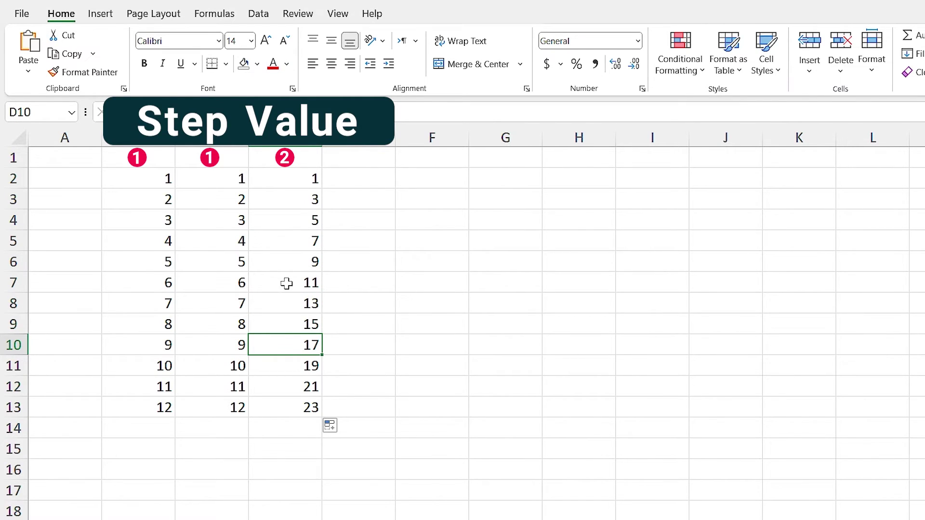
# Enter 10 in E2 and 20 in E3, then select the pair.
pyautogui.click(342, 179)
pyautogui.write('1')
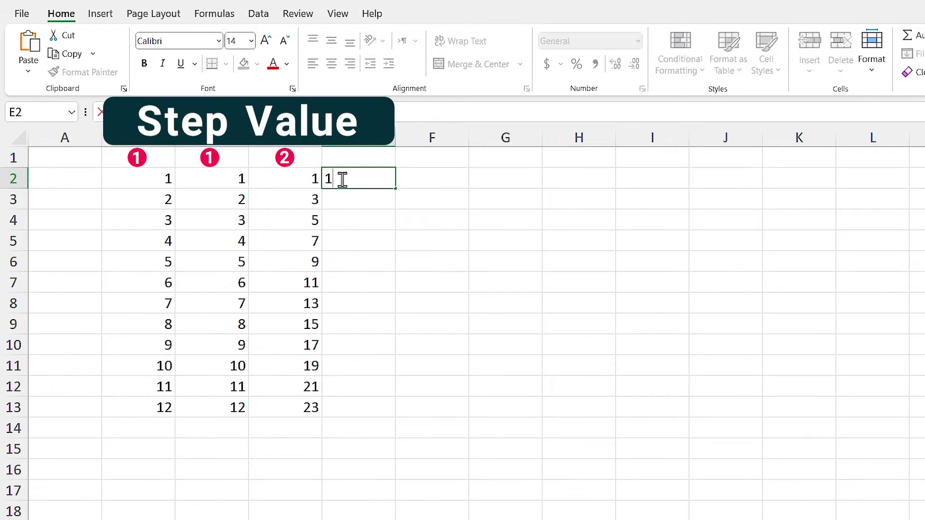
pyautogui.press('Return')
pyautogui.press('Return')
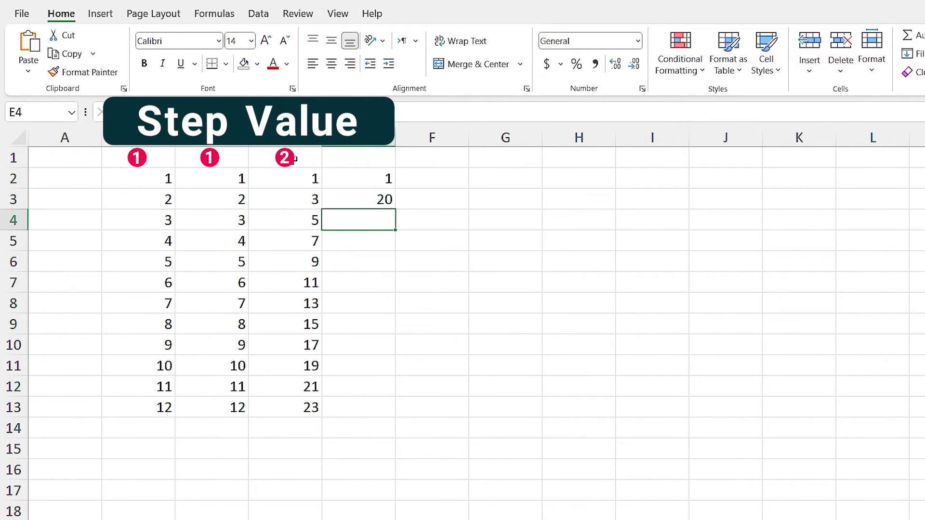
pyautogui.click(339, 179)
pyautogui.write('10')
pyautogui.press('Return')
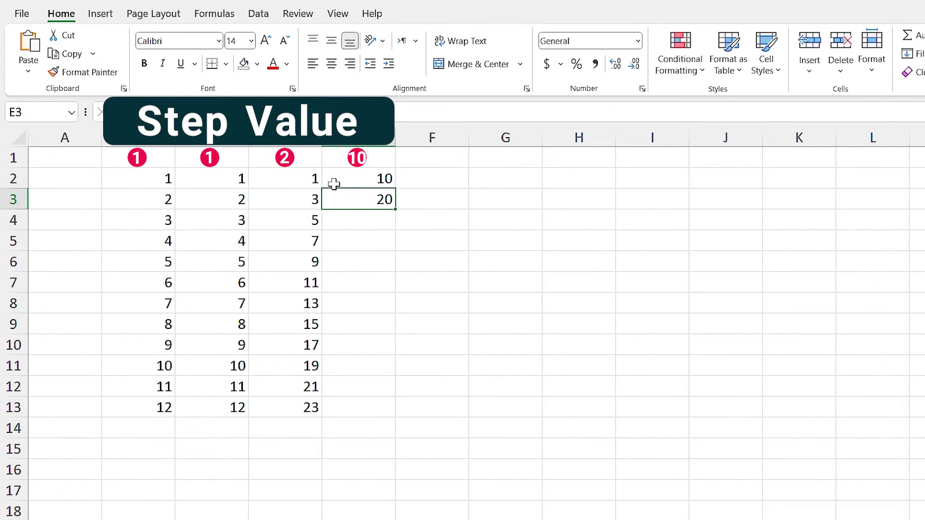
pyautogui.moveTo(355, 181); pyautogui.dragTo(380, 409)
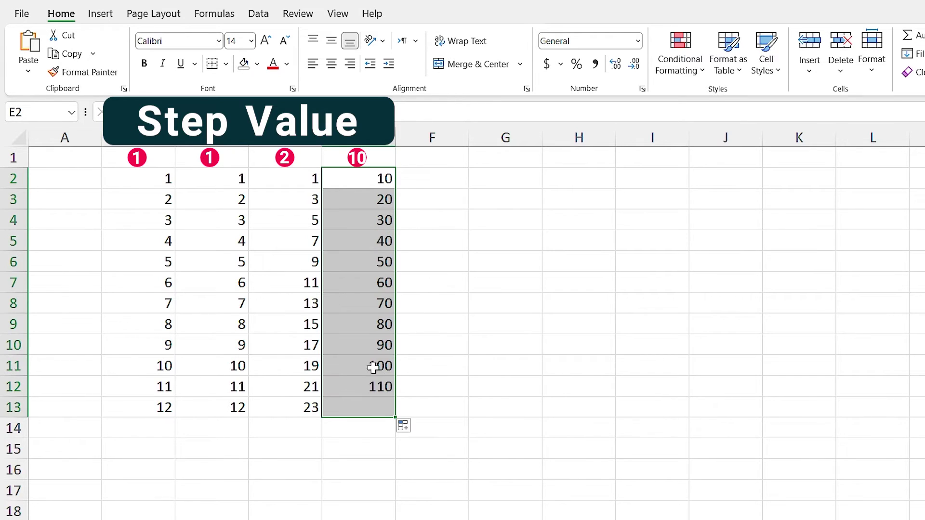
# Type 1 in F2, fill it to row 13, then switch to Fill Series for 1–12.
pyautogui.click(430, 179)
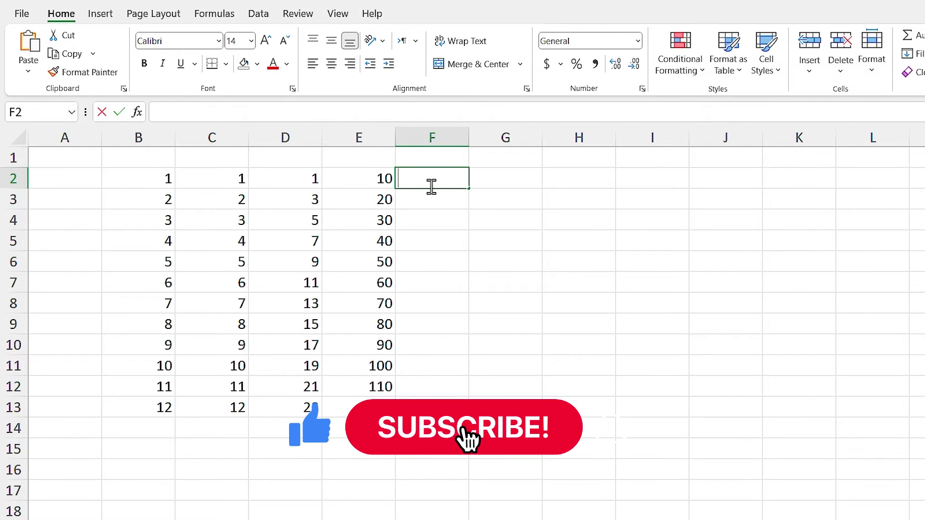
pyautogui.write('2')
pyautogui.press('BackSpace')
pyautogui.write('1')
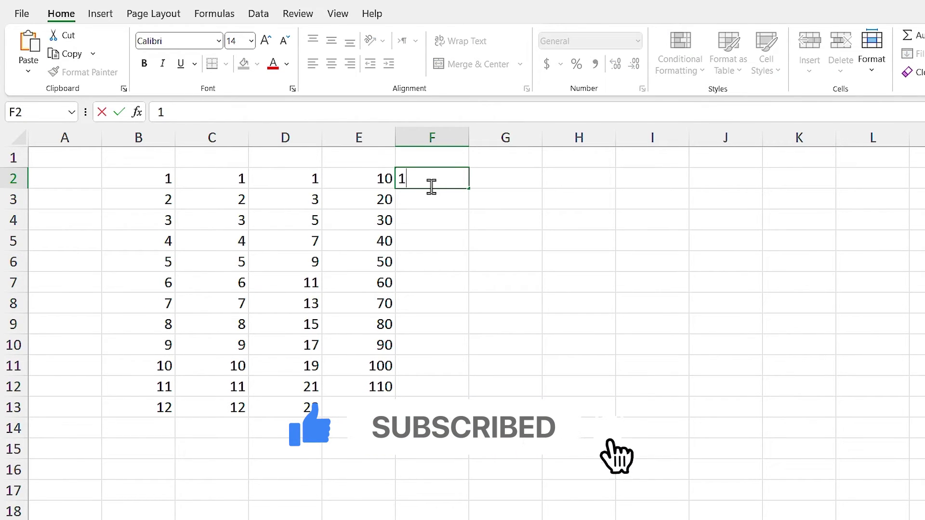
pyautogui.doubleClick(471, 190)
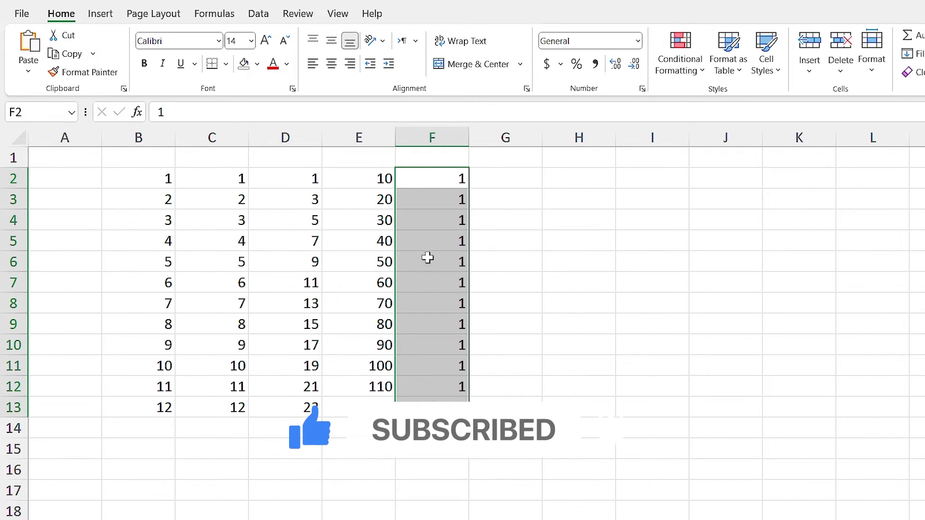
pyautogui.moveTo(427, 283); pyautogui.dragTo(427, 356)
pyautogui.click(423, 388)
pyautogui.click(431, 408)
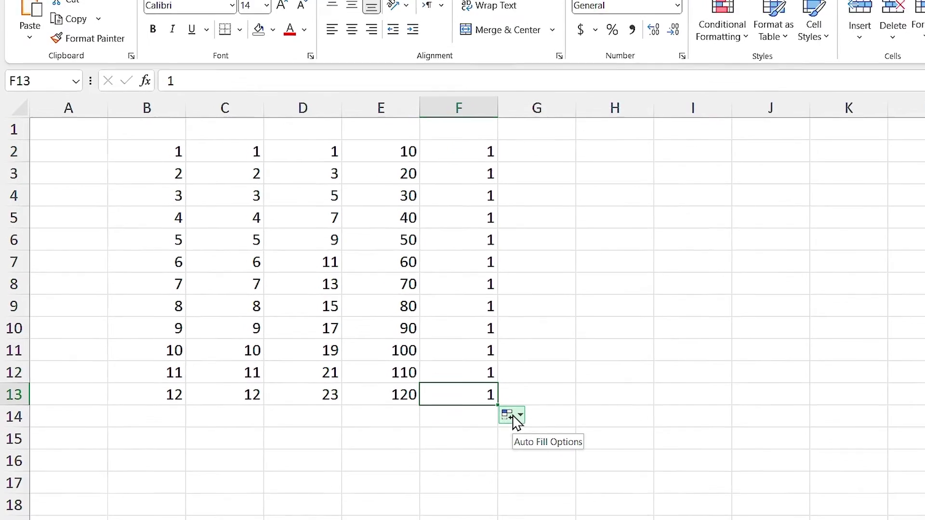
pyautogui.click(513, 417)
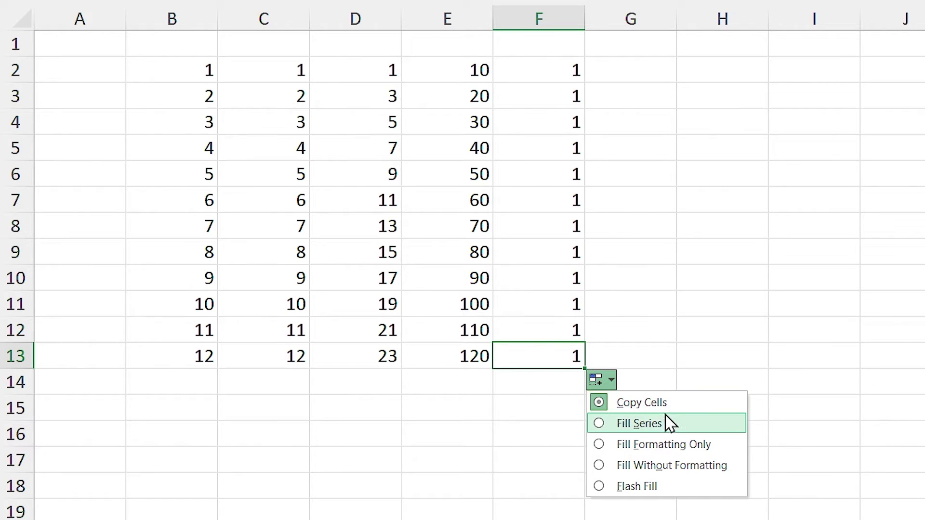
pyautogui.click(638, 427)
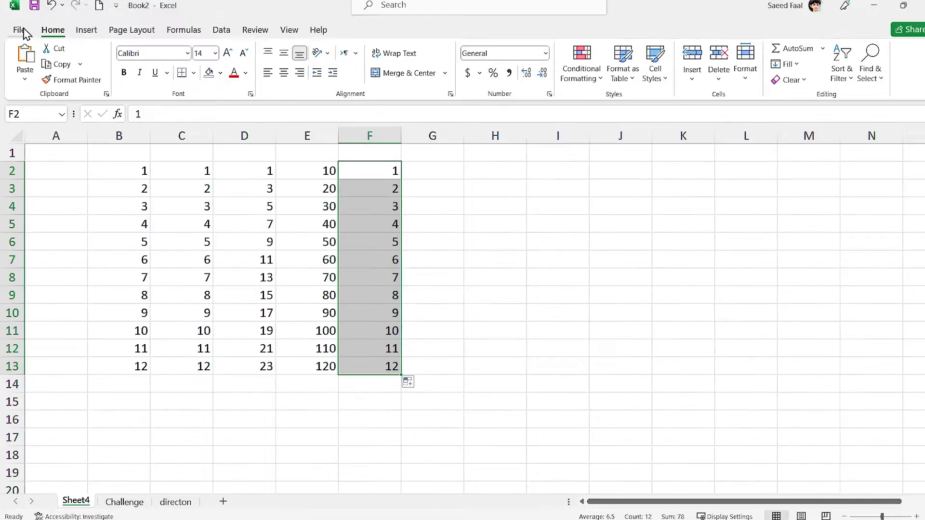
pyautogui.click(20, 30)
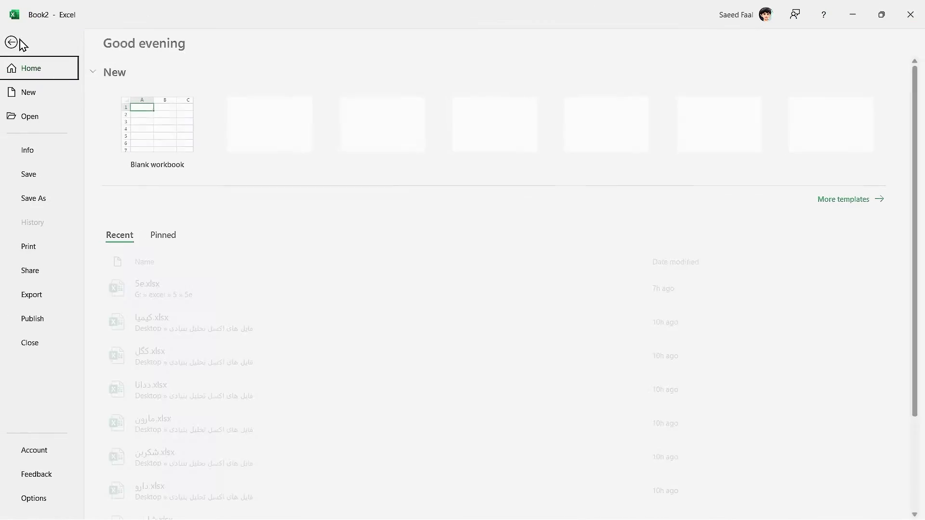
pyautogui.click(42, 501)
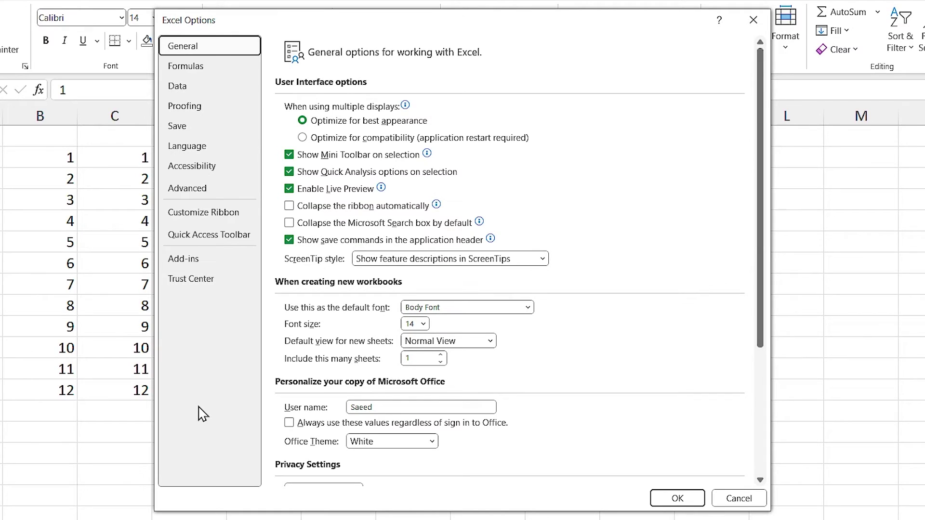
pyautogui.click(215, 193)
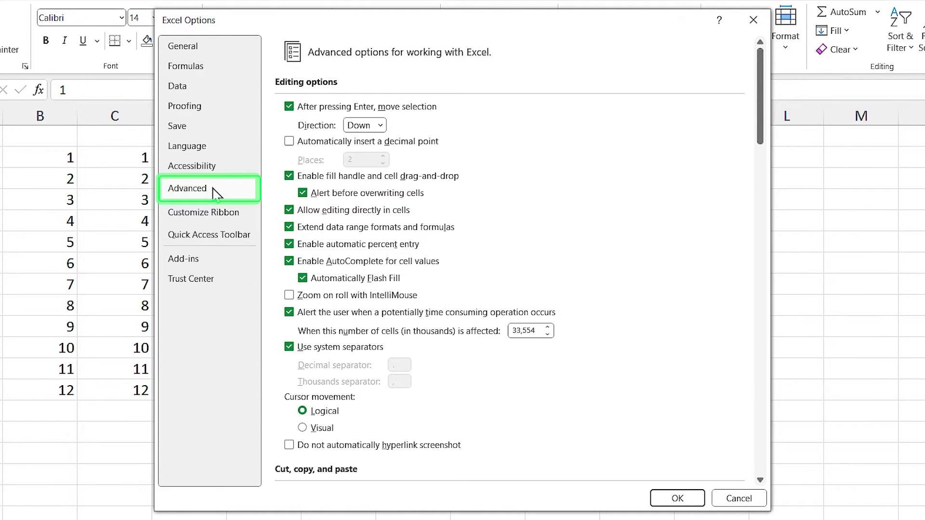
pyautogui.scroll(-6, 498, 212)
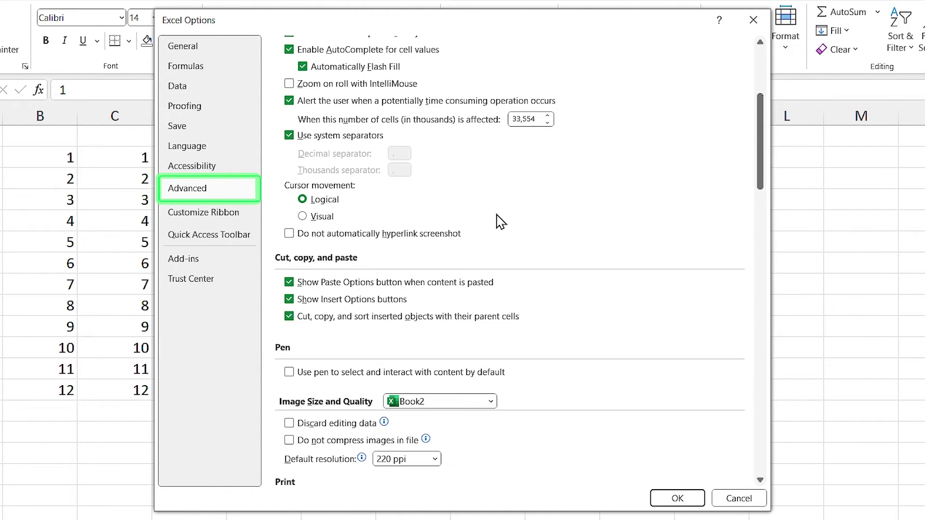
pyautogui.scroll(-3, 499, 221)
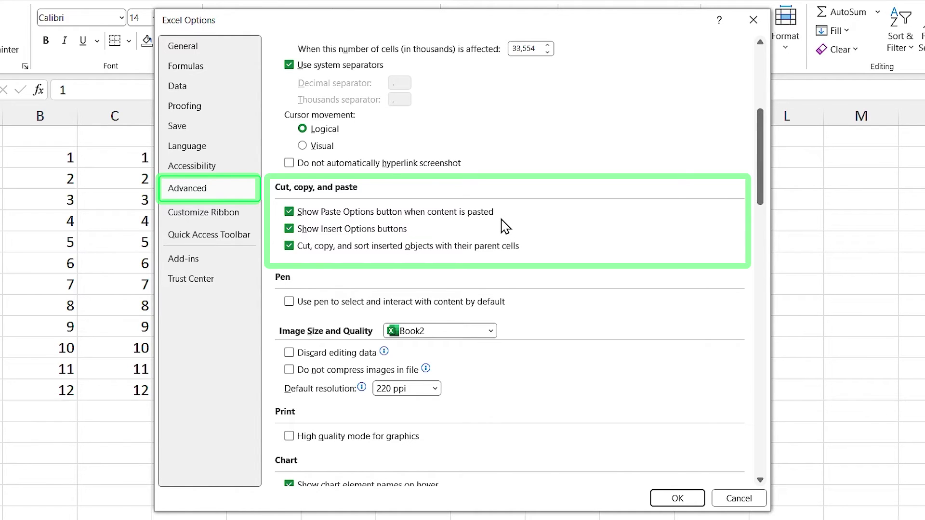
pyautogui.click(674, 498)
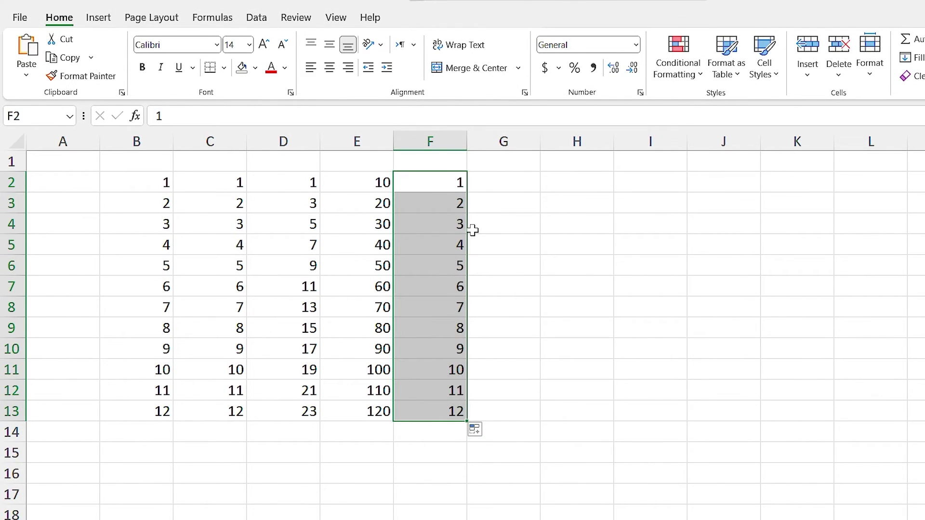
# Enter 1:30 and 2:00 in G2:G3 and fill half-hour times down to 7:00.
pyautogui.click(496, 185)
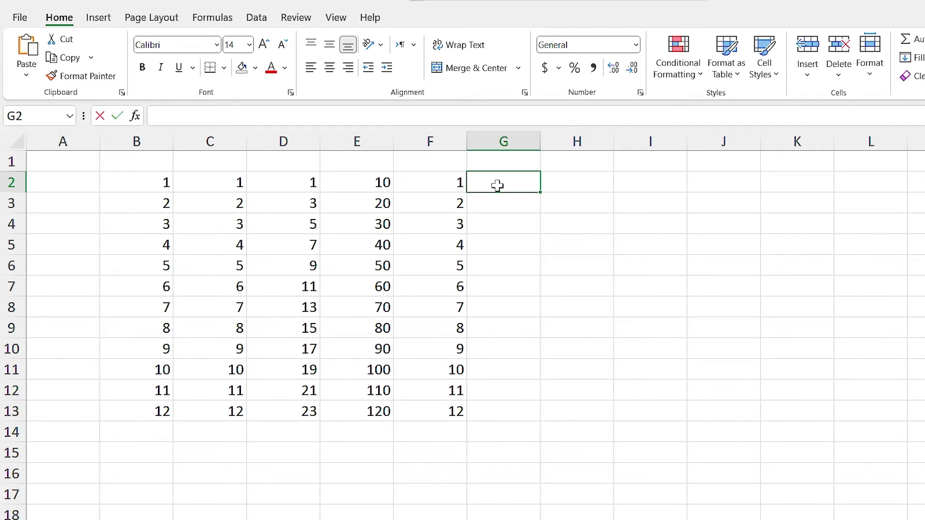
pyautogui.write('1:30')
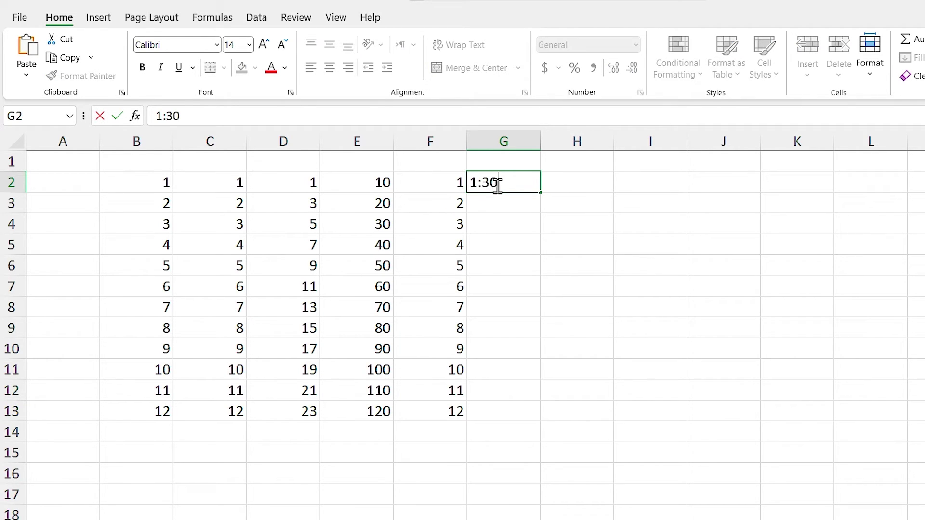
pyautogui.press('Return')
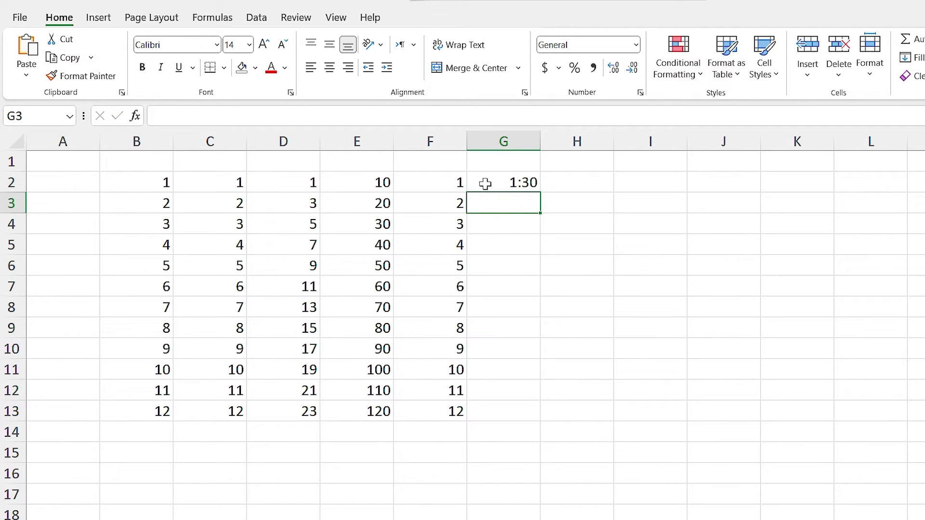
pyautogui.click(510, 183)
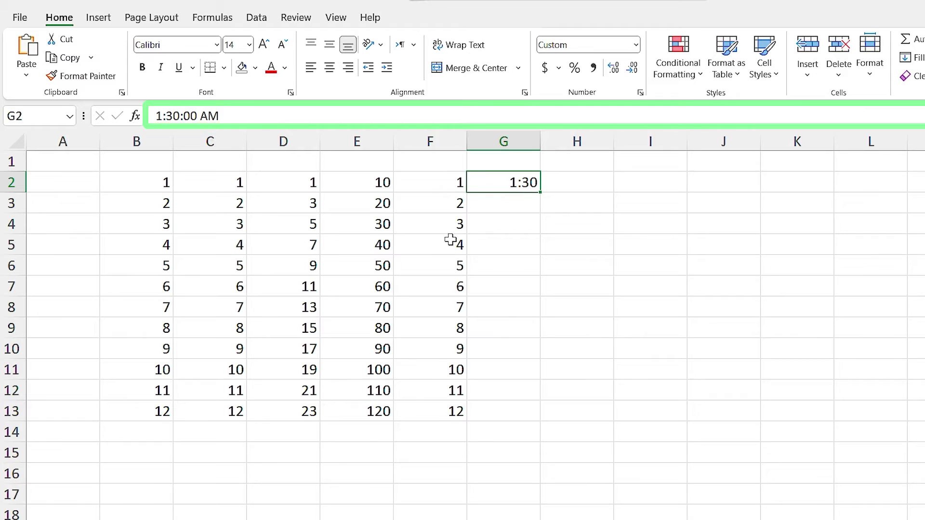
pyautogui.click(479, 208)
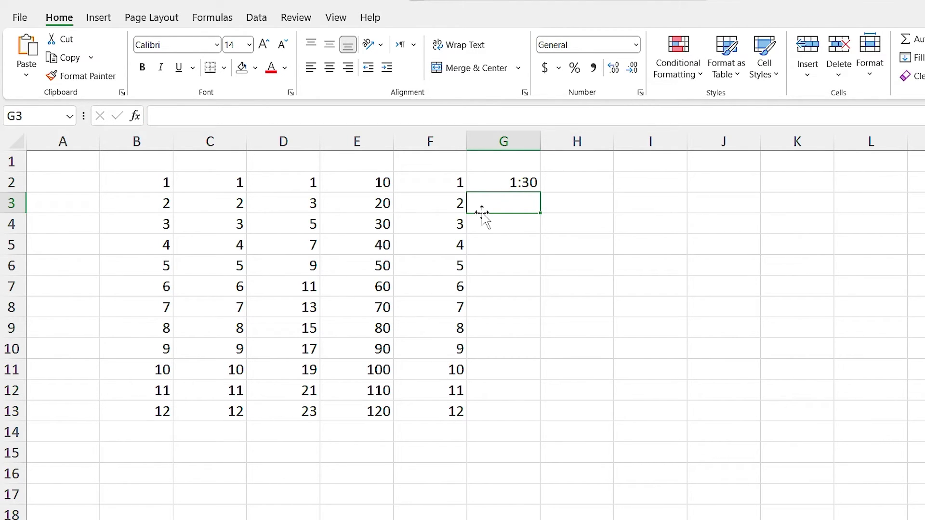
pyautogui.write('2:00')
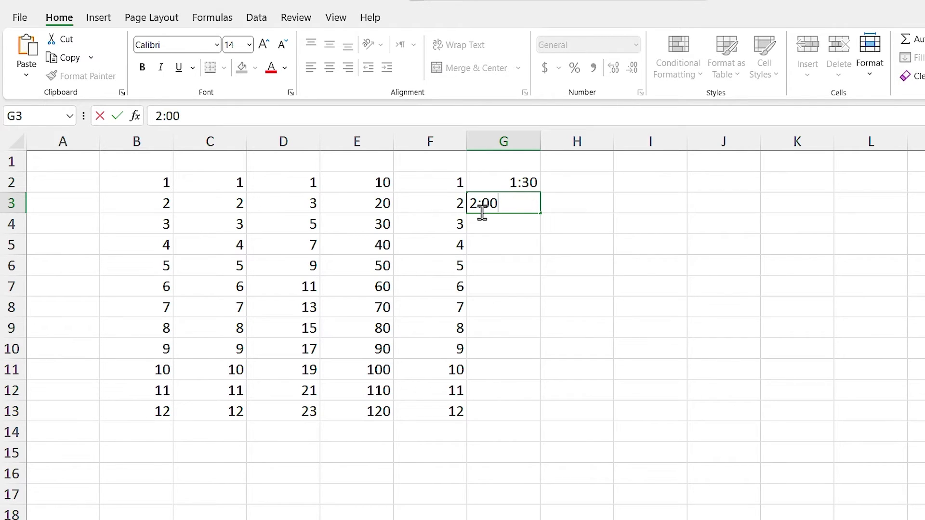
pyautogui.press('Return')
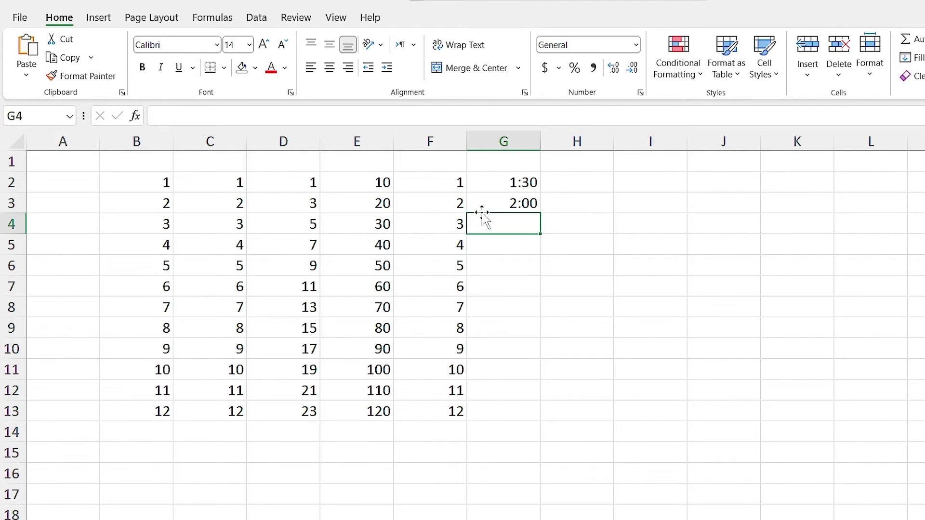
pyautogui.moveTo(499, 183); pyautogui.dragTo(506, 212)
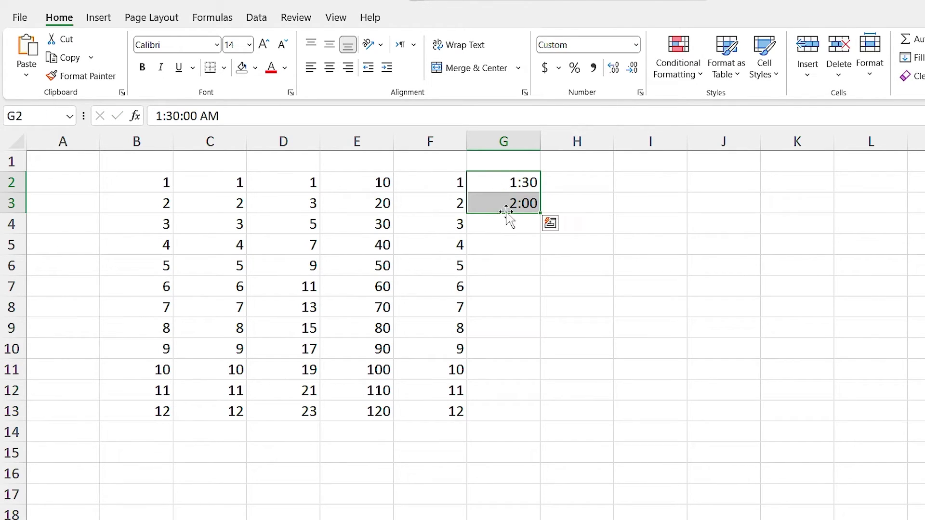
pyautogui.doubleClick(540, 213)
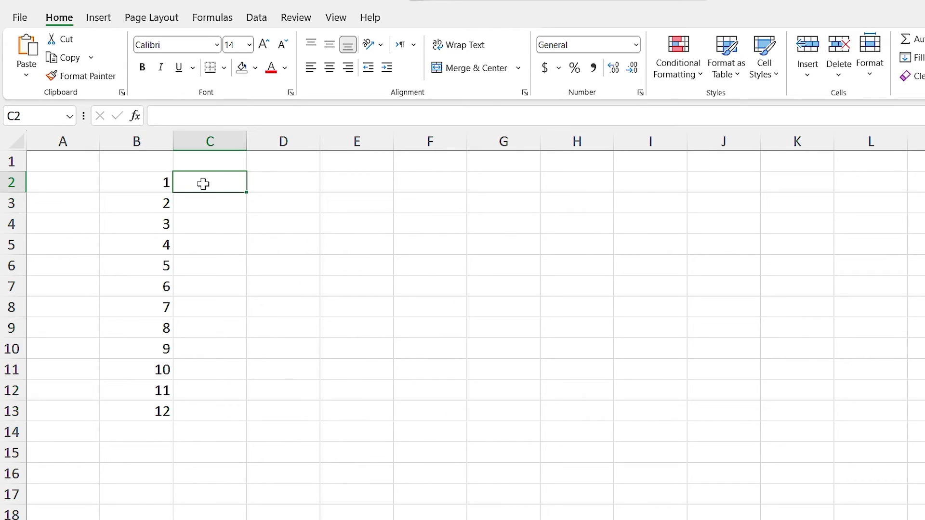
# Fill Month down C2:C13 and Month 1 to Month 12 down column D.
pyautogui.write('Month')
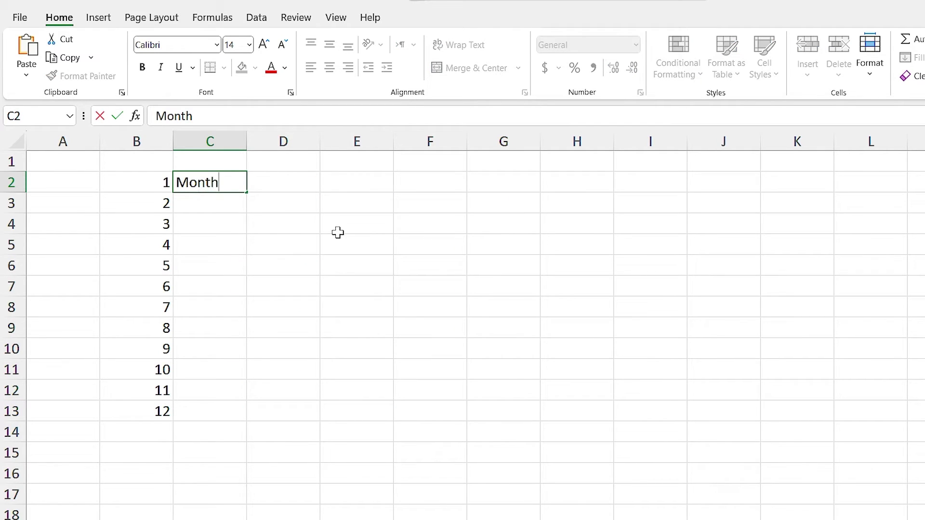
pyautogui.doubleClick(247, 193)
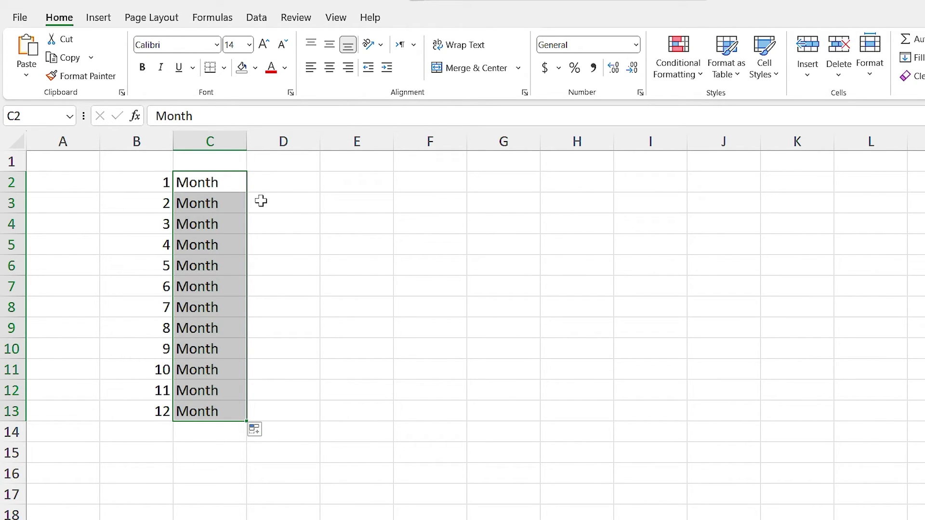
pyautogui.click(272, 181)
pyautogui.write('Month 1')
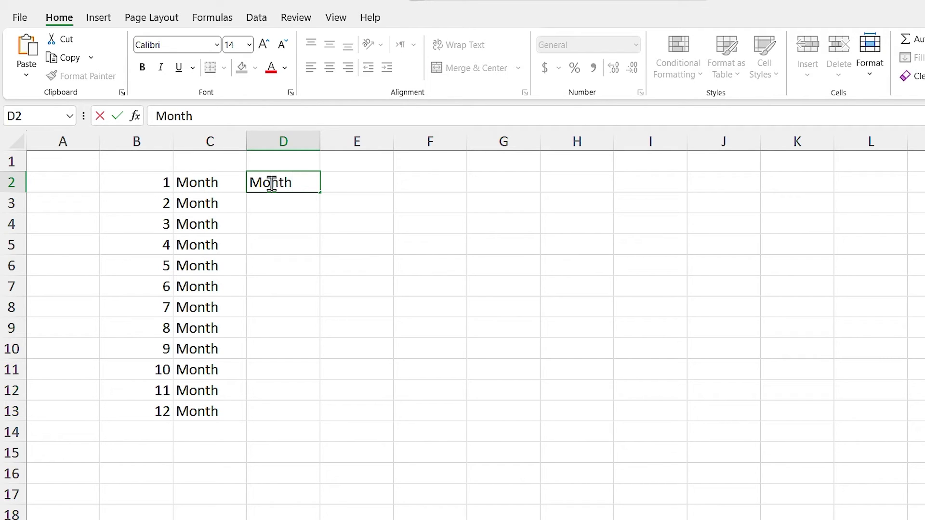
pyautogui.hotkey('ctrl', 'Return')
pyautogui.doubleClick(320, 192)
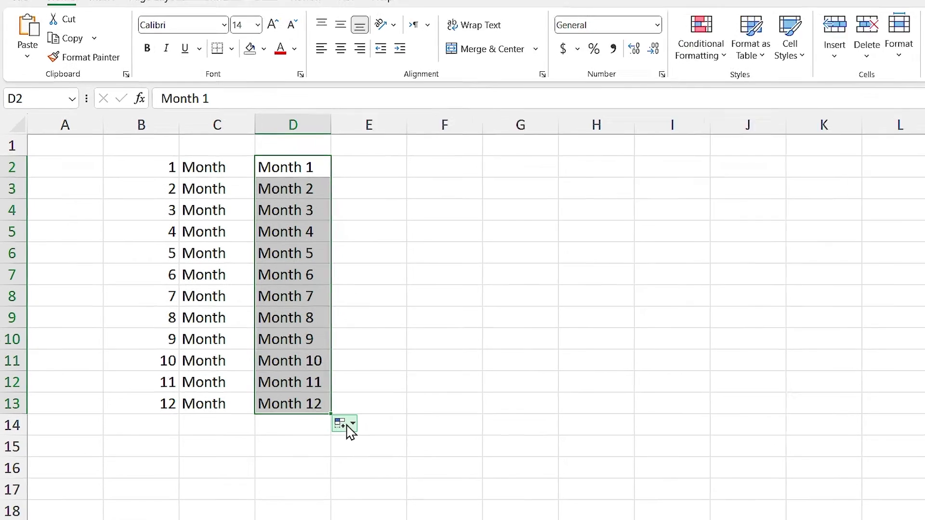
# Toggle column D's Auto Fill Options to Copy Cells, then back to Fill Series.
pyautogui.click(340, 430)
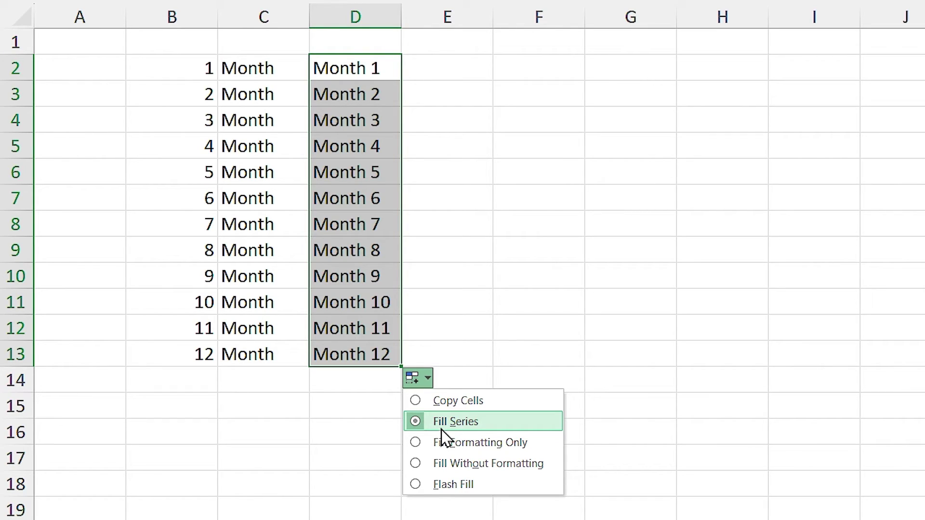
pyautogui.click(462, 409)
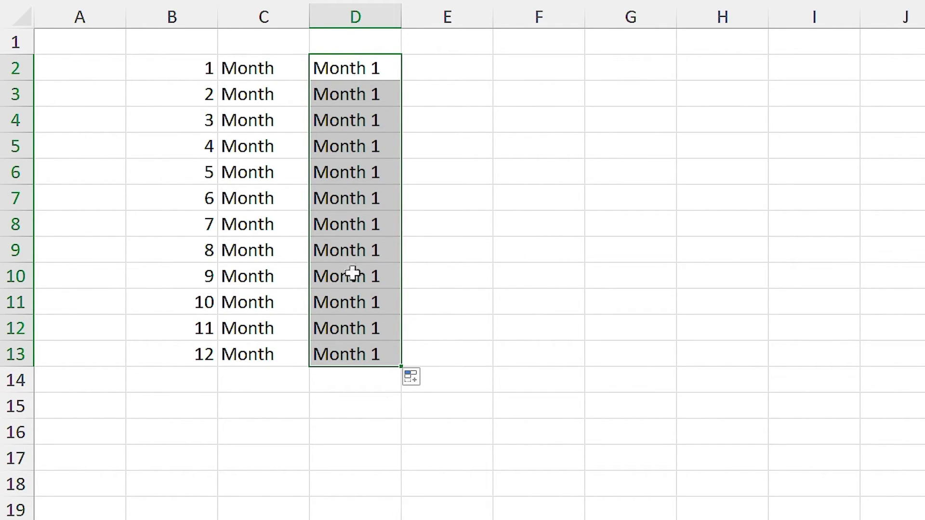
pyautogui.click(415, 381)
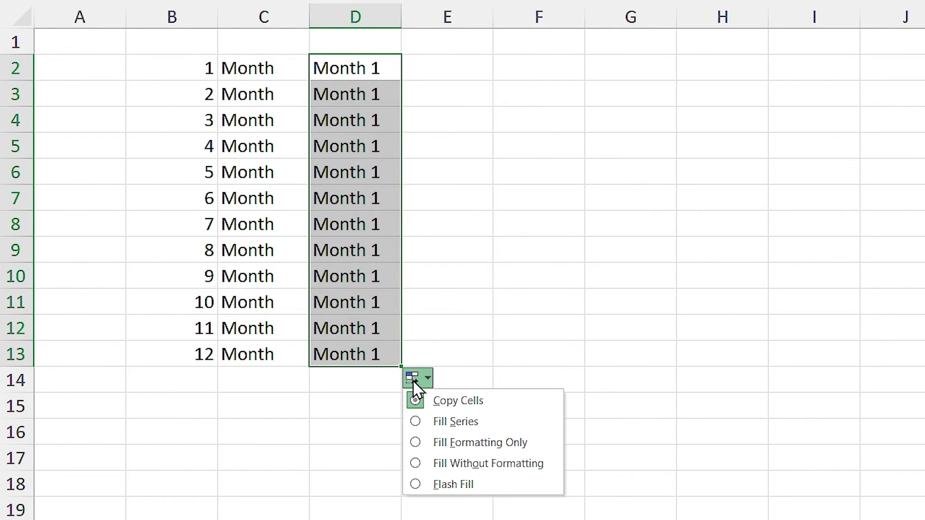
pyautogui.click(451, 422)
pyautogui.click(426, 71)
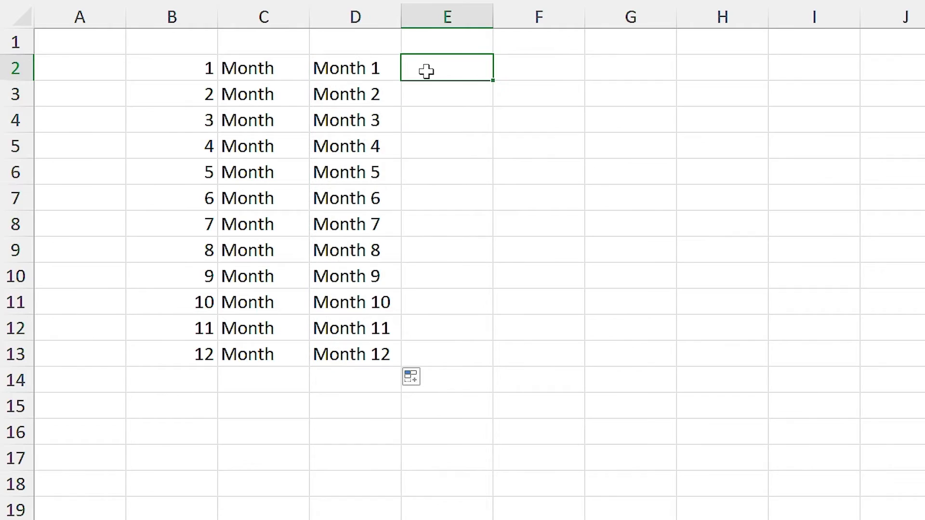
# Fill January–December in E, Jan–Dec in F, weekdays from Sunday in G; autofit E and G.
pyautogui.write('January')
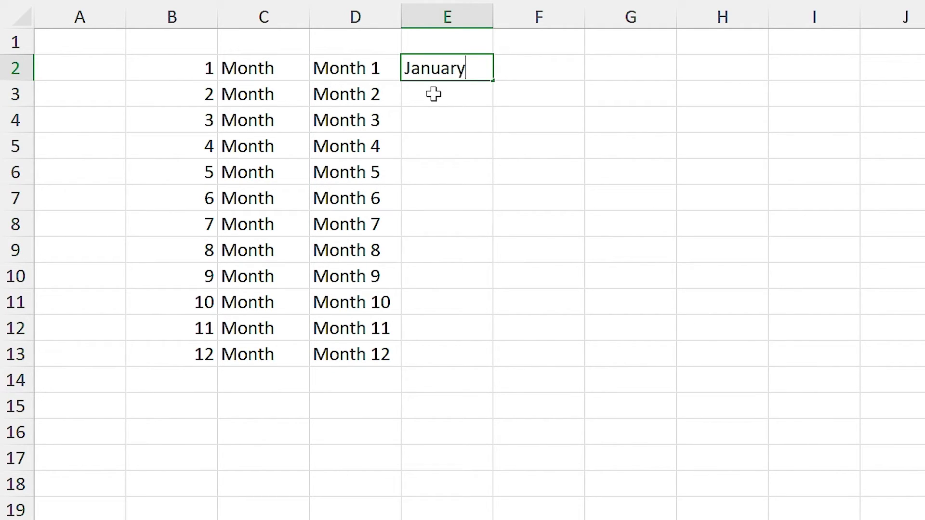
pyautogui.doubleClick(494, 81)
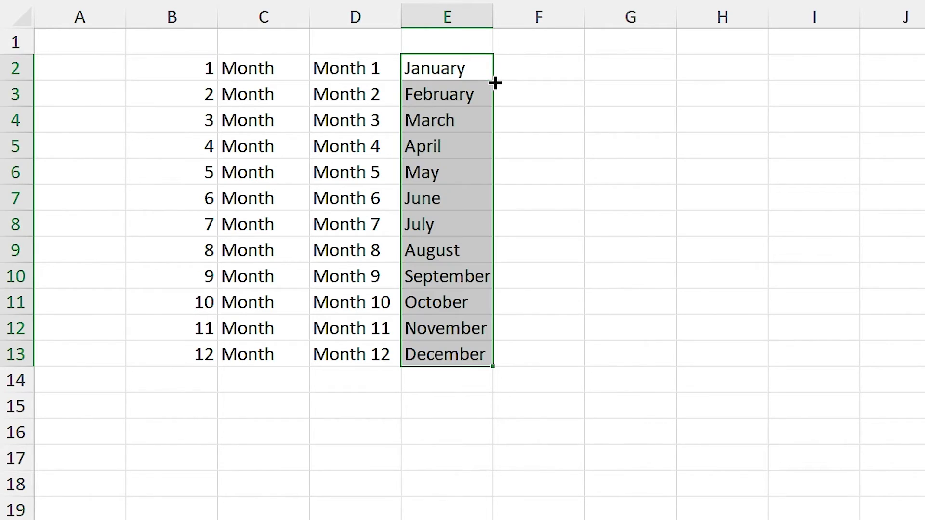
pyautogui.doubleClick(493, 20)
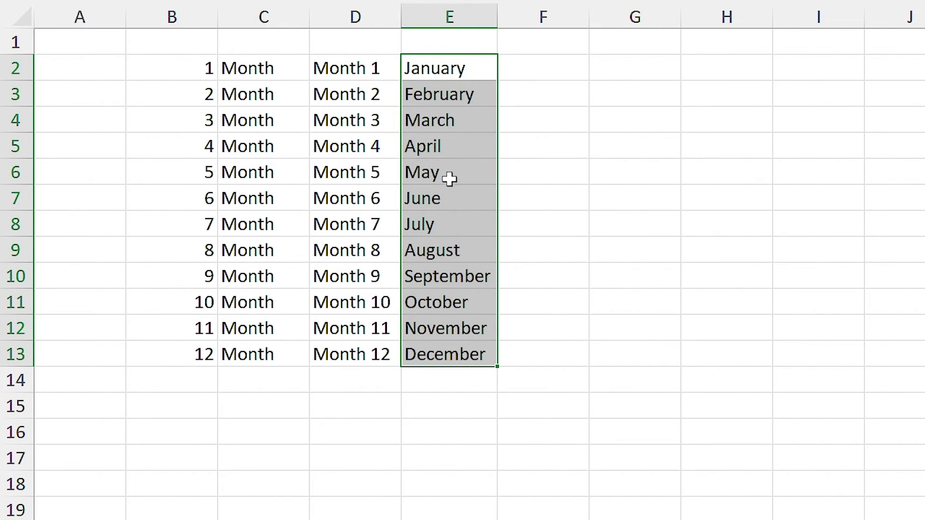
pyautogui.click(526, 68)
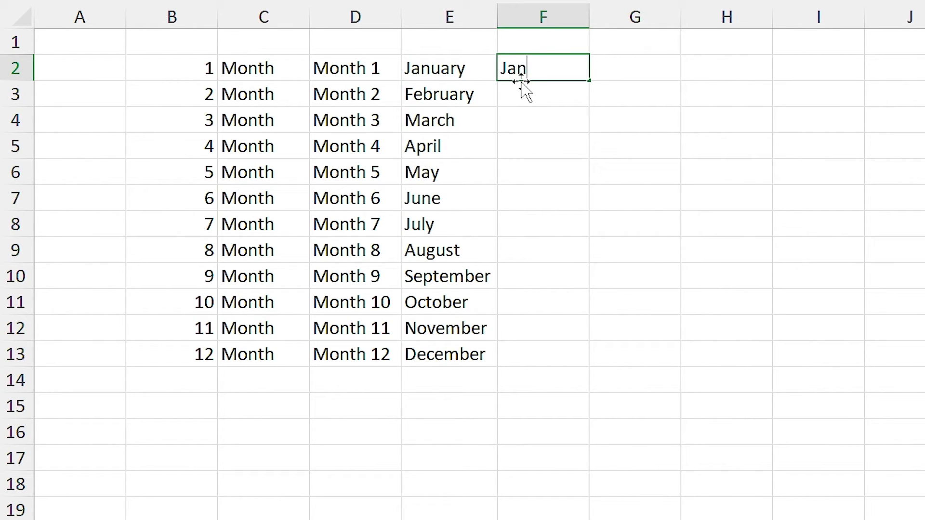
pyautogui.doubleClick(590, 81)
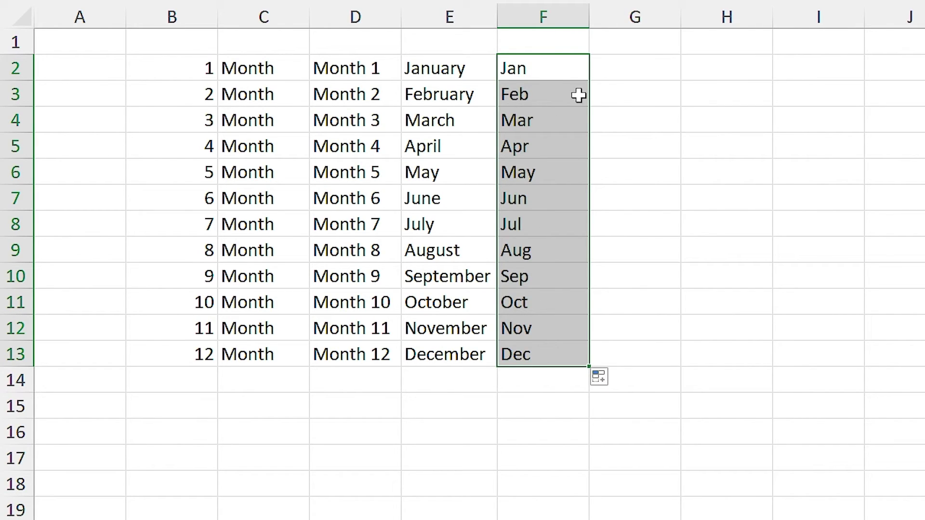
pyautogui.click(620, 74)
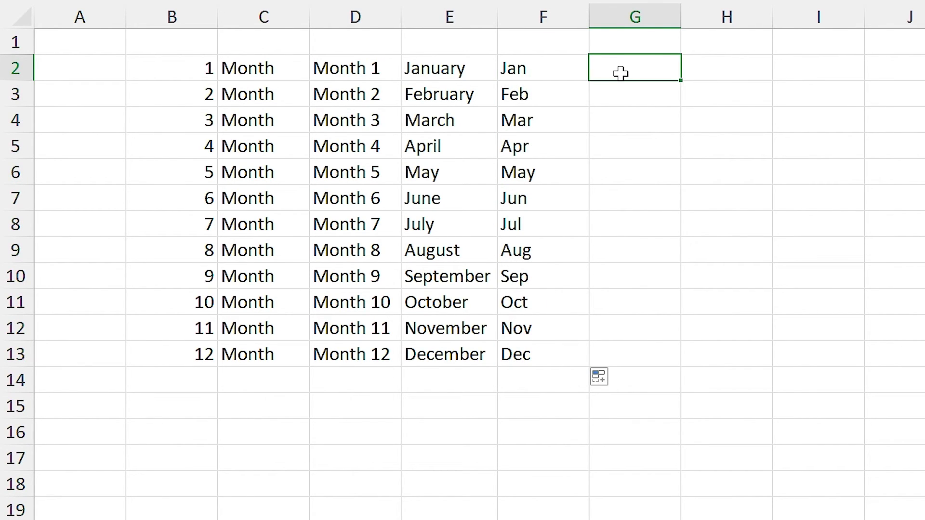
pyautogui.write('Sunday')
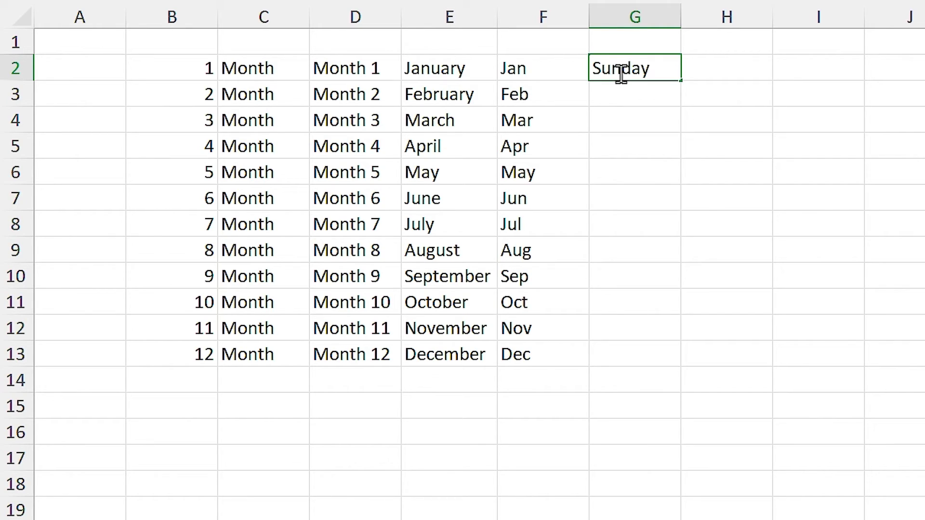
pyautogui.doubleClick(682, 82)
pyautogui.doubleClick(681, 17)
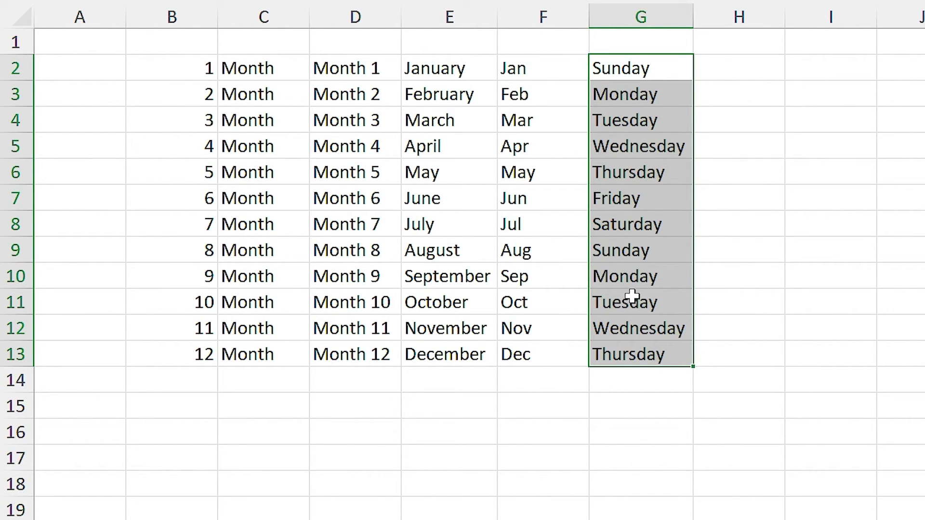
# Type Morning, Noon, After Noon, Evening, Night and Mid Night into H2 through H7.
pyautogui.click(727, 69)
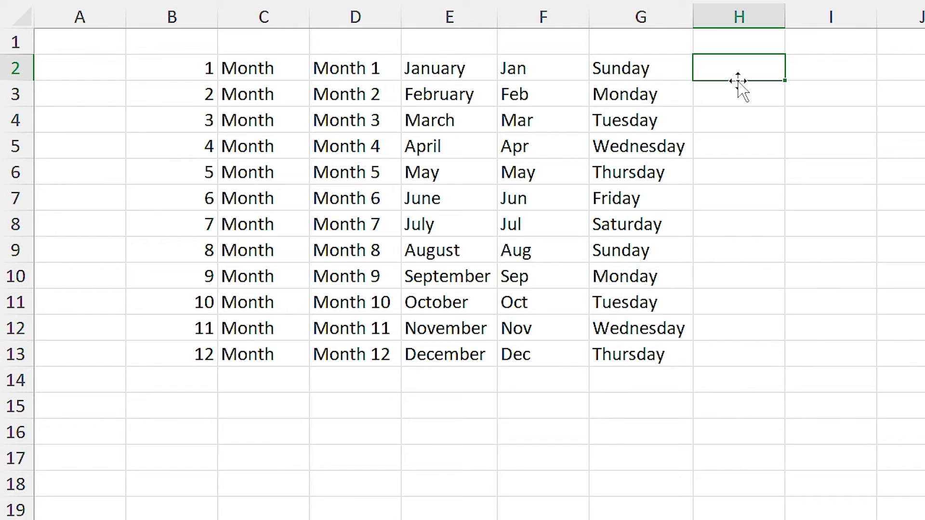
pyautogui.write('Mo')
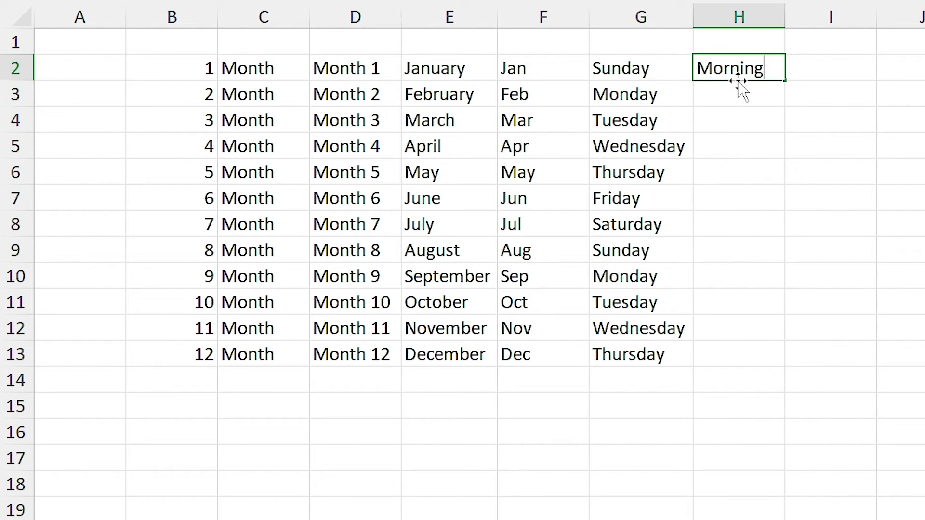
pyautogui.write('rning')
pyautogui.press('Return')
pyautogui.write('Noon')
pyautogui.press('Return')
pyautogui.write('After Noon')
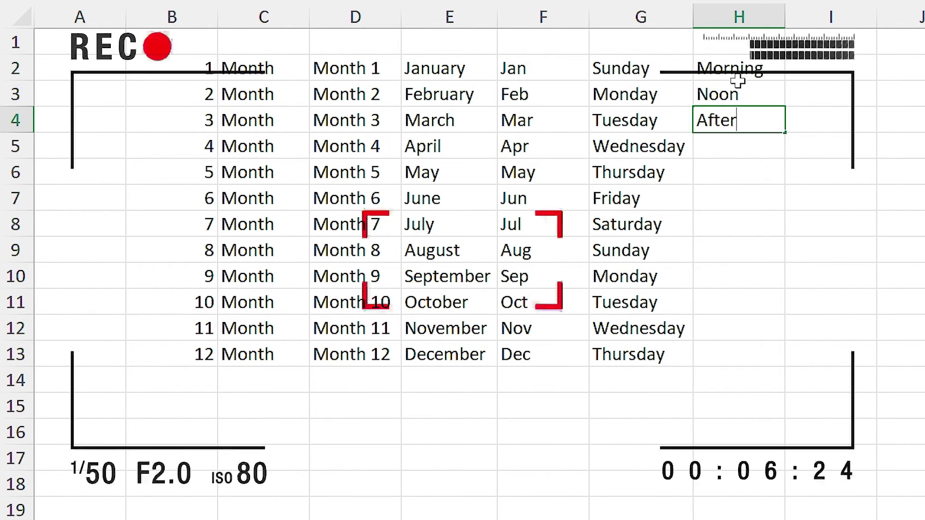
pyautogui.press('Return')
pyautogui.write('Evening')
pyautogui.press('Return')
pyautogui.write('Night')
pyautogui.press('Return')
pyautogui.write('Mid Night')
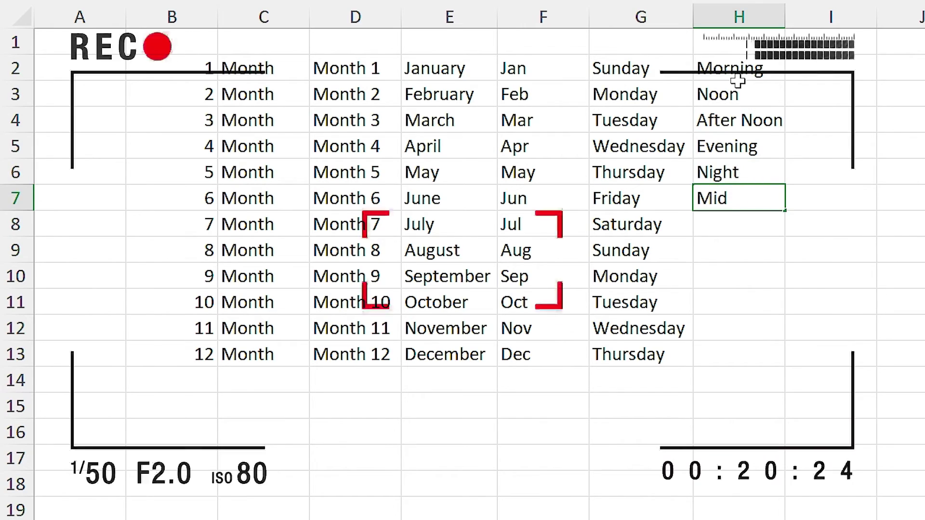
pyautogui.press('Return')
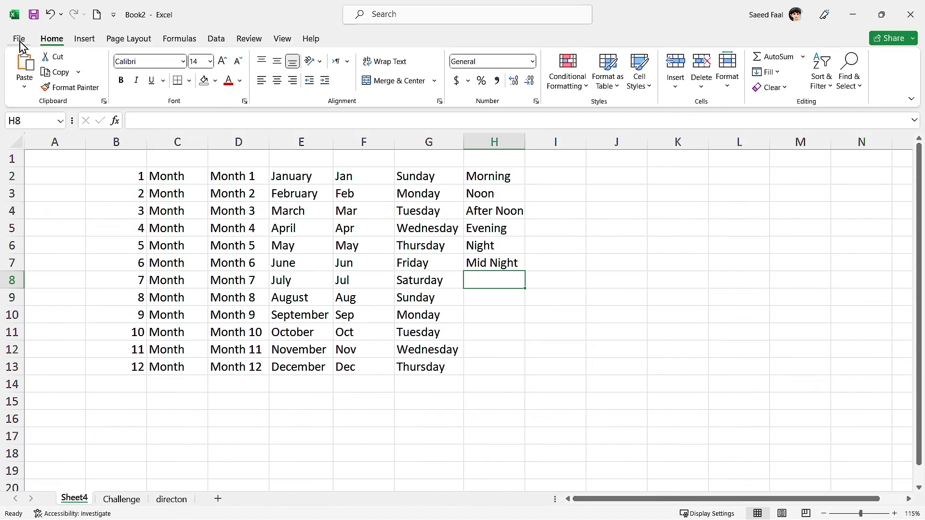
# Go to Excel Options > Advanced, open Edit Custom Lists and review the built-in lists.
pyautogui.click(17, 38)
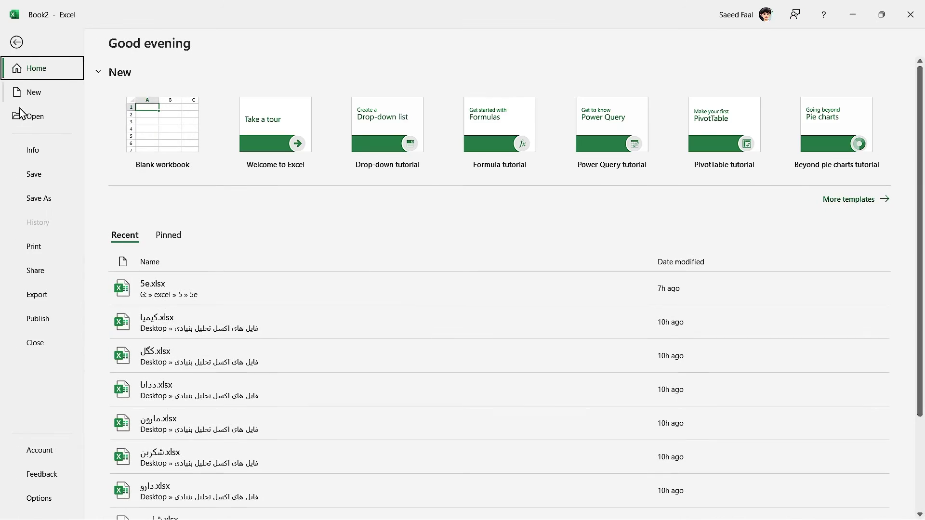
pyautogui.click(36, 497)
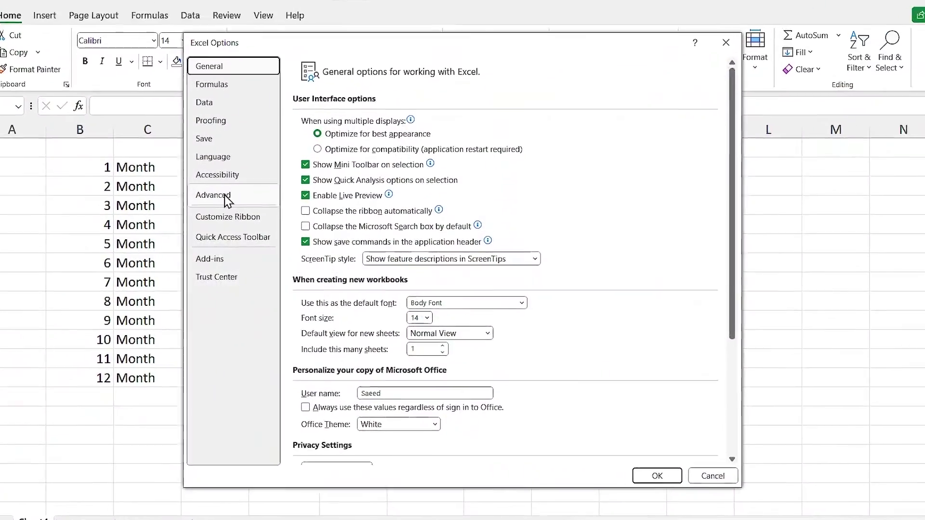
pyautogui.click(236, 201)
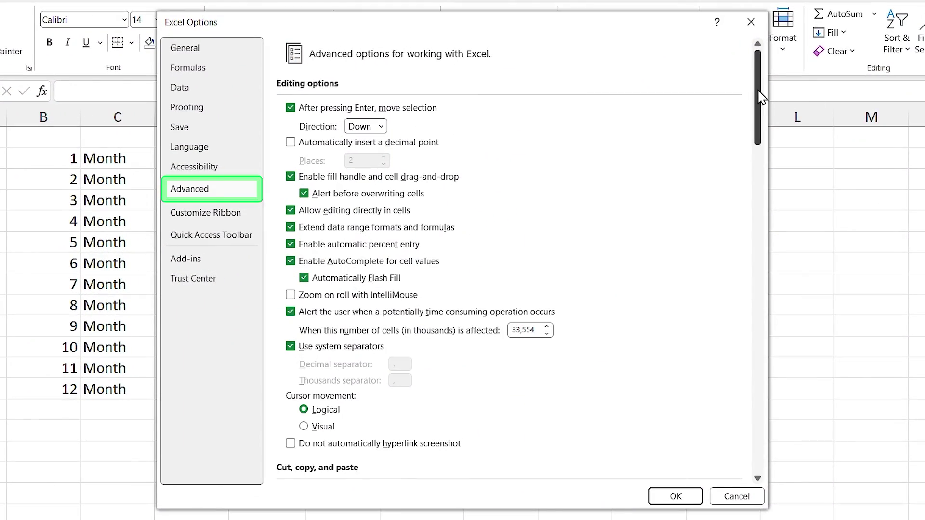
pyautogui.moveTo(760, 96); pyautogui.dragTo(762, 434)
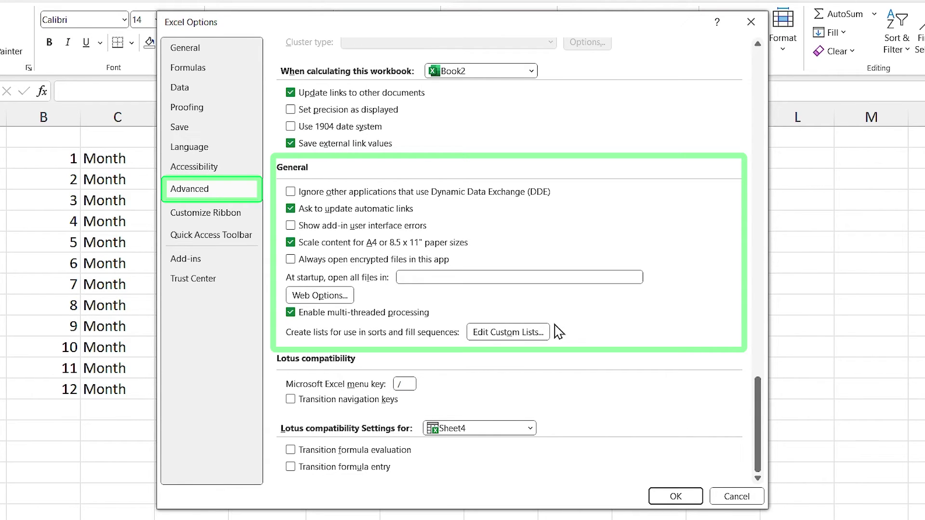
pyautogui.click(508, 335)
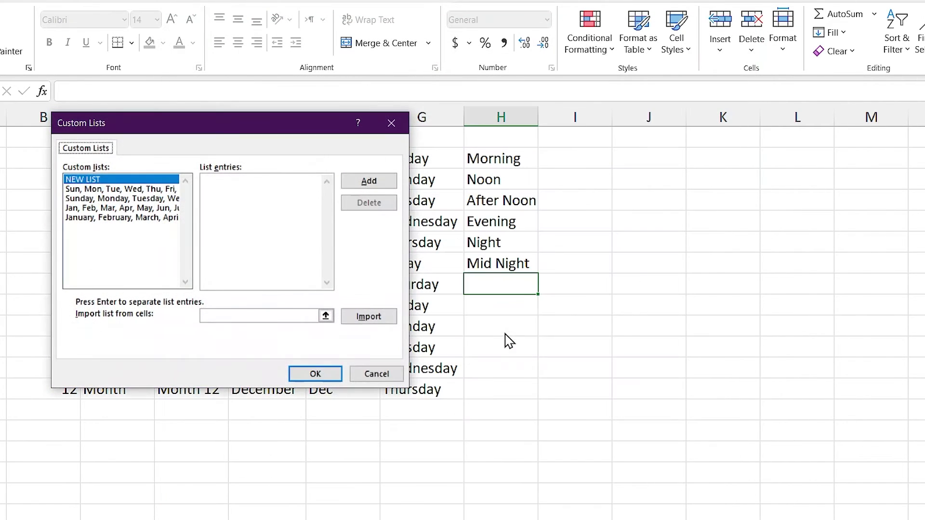
pyautogui.click(104, 191)
pyautogui.click(104, 196)
pyautogui.click(104, 207)
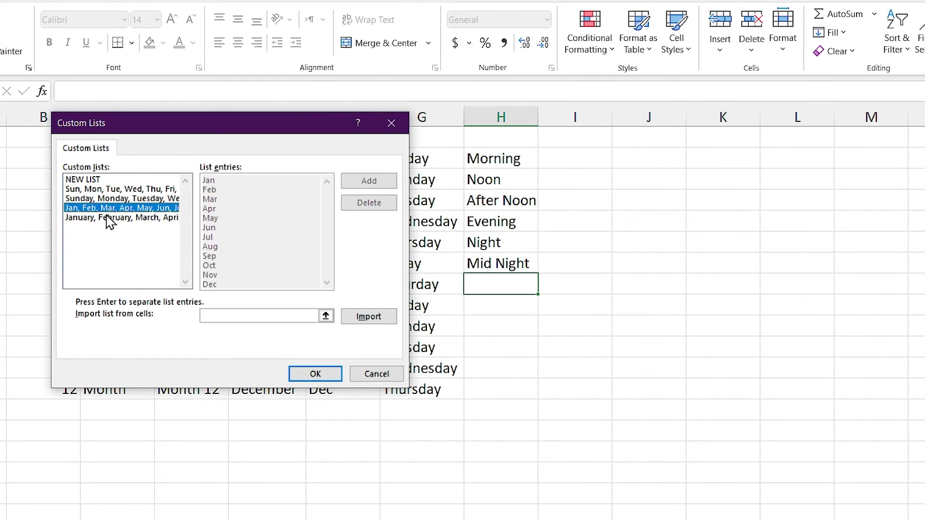
pyautogui.click(105, 217)
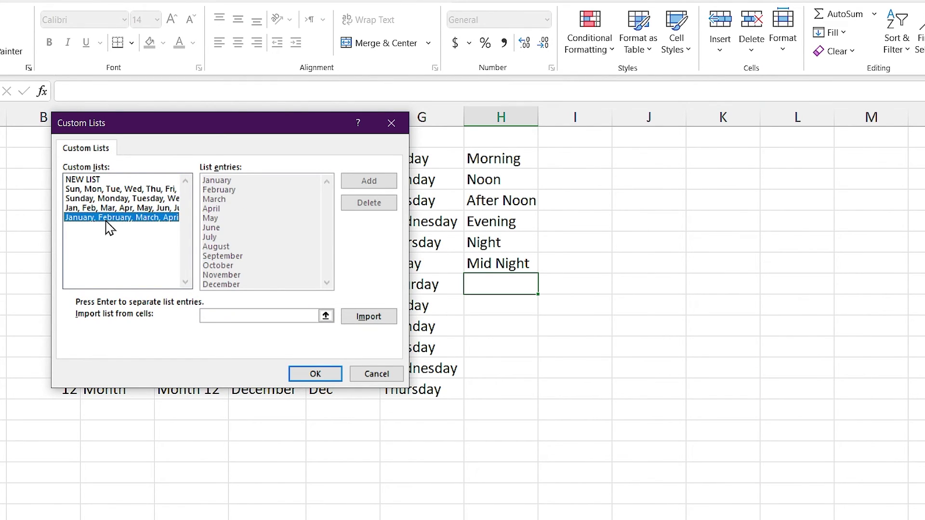
# Import Morning through Mid Night from $H$2:$H$7 as a new custom list and confirm.
pyautogui.click(85, 180)
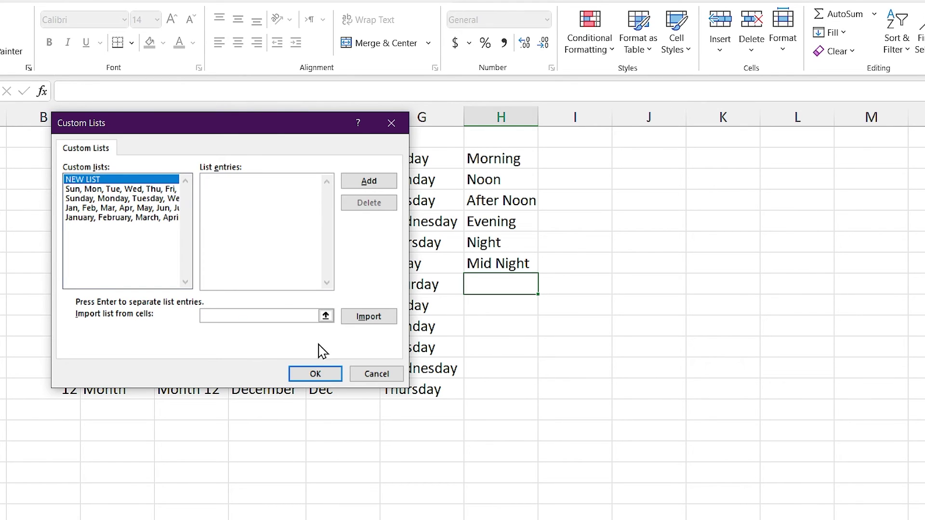
pyautogui.click(326, 315)
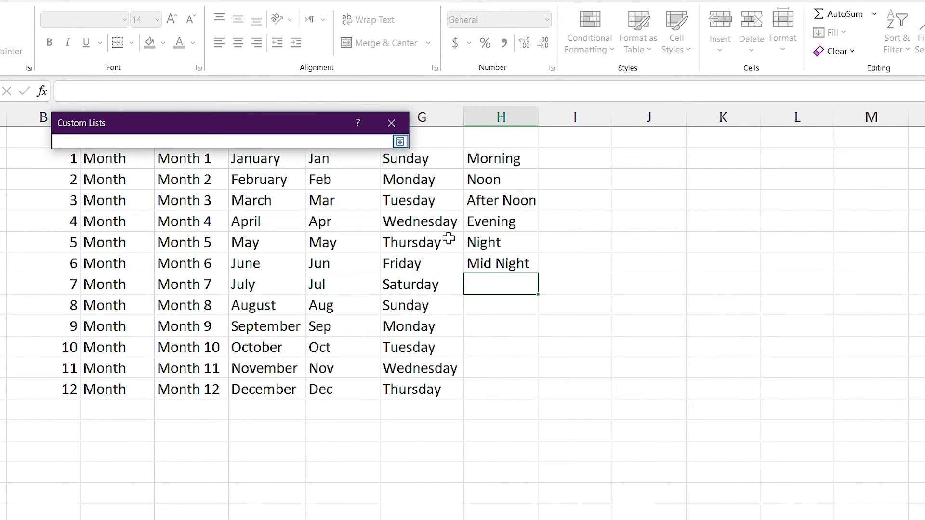
pyautogui.moveTo(477, 157); pyautogui.dragTo(499, 265)
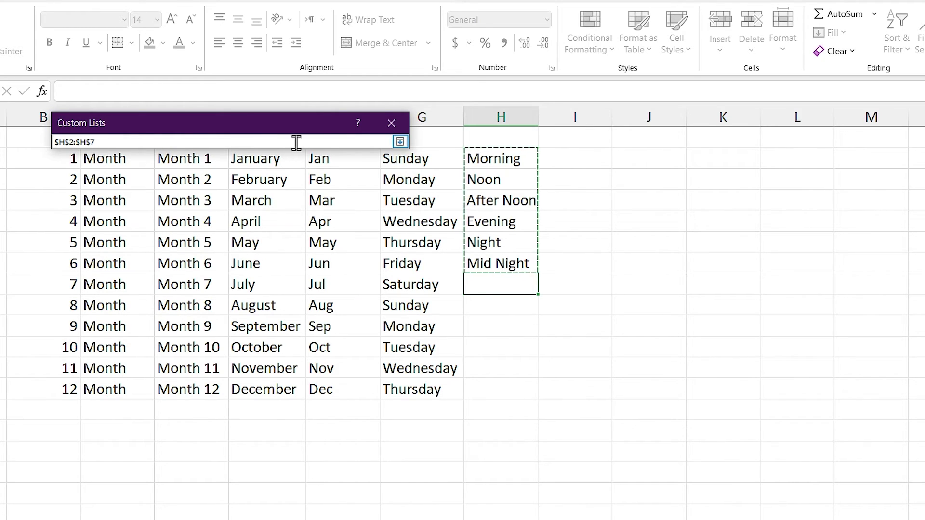
pyautogui.click(400, 142)
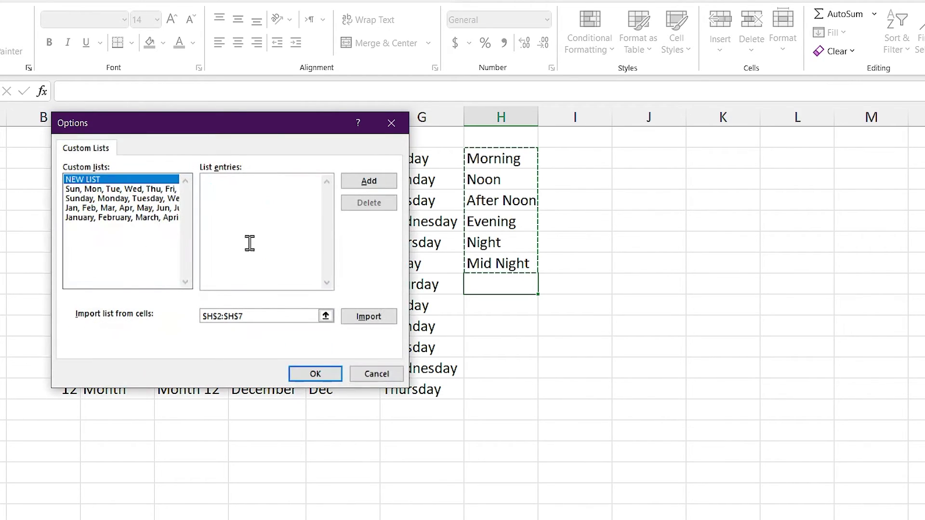
pyautogui.click(369, 318)
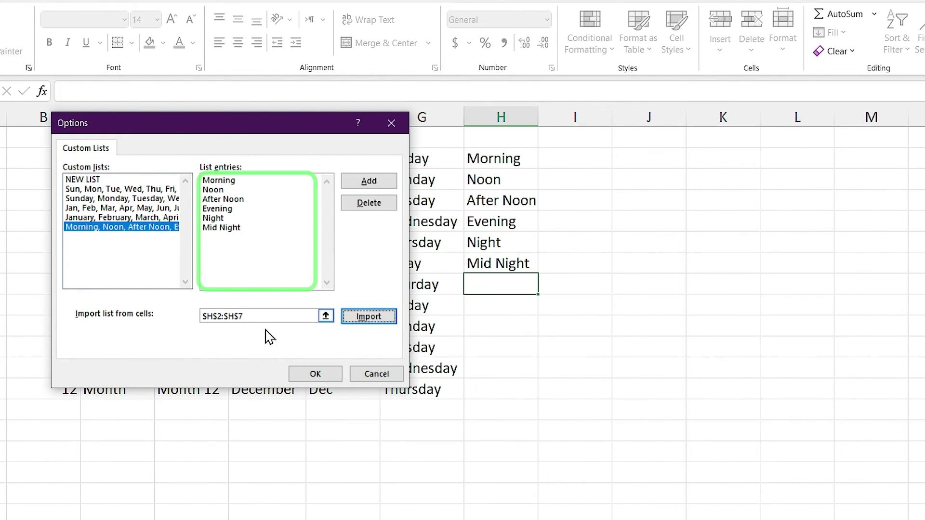
pyautogui.click(302, 375)
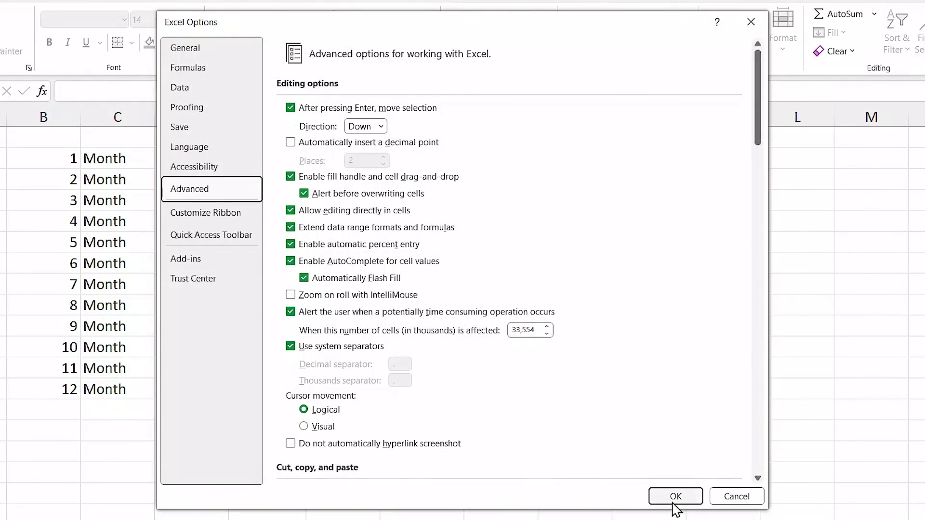
# Close Excel Options, enter Mid Night in H8, and fill H9:H13 from Morning through Night.
pyautogui.click(670, 496)
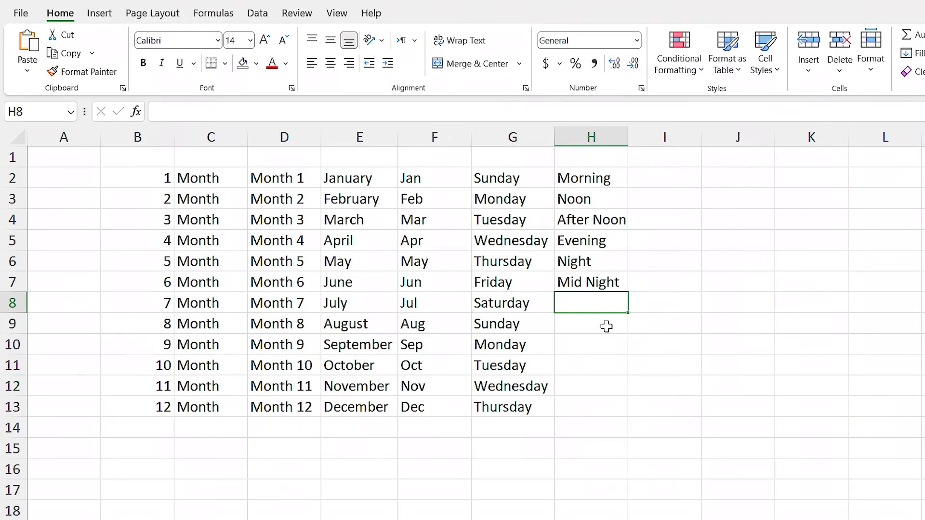
pyautogui.write('Mid')
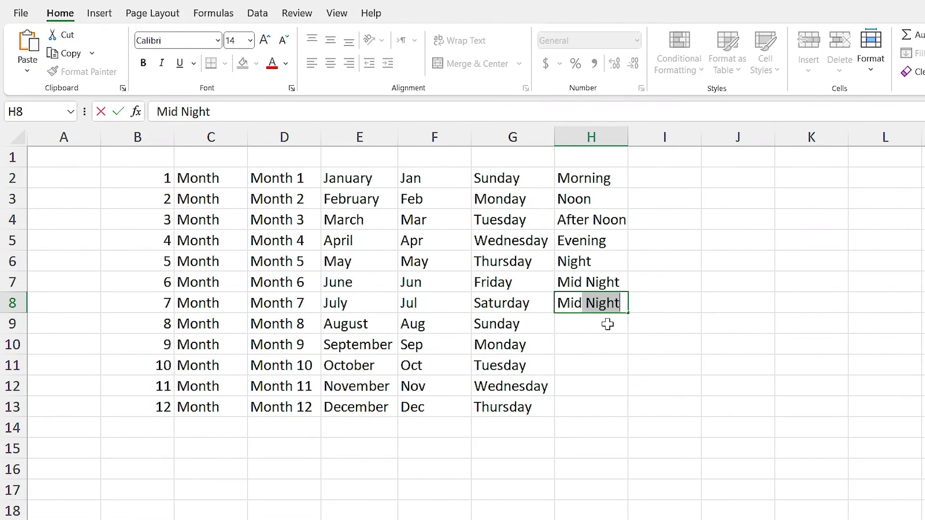
pyautogui.press('Return')
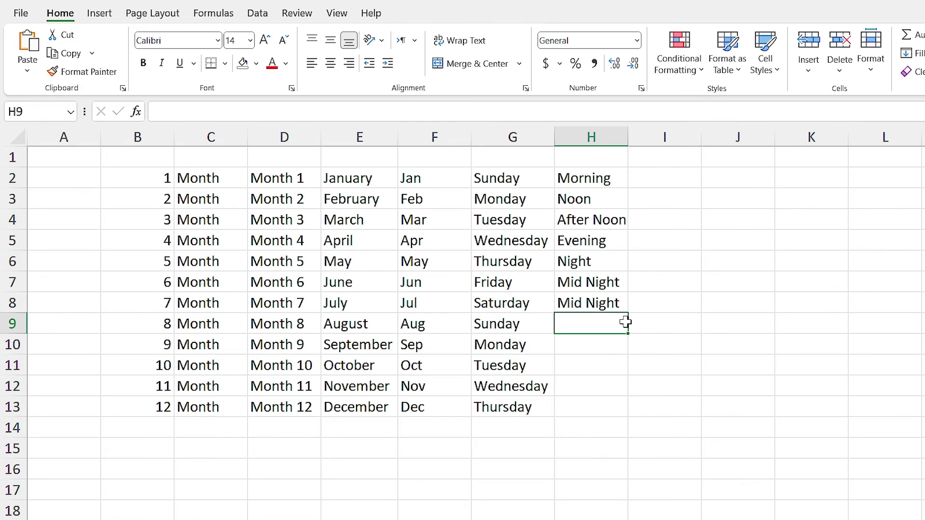
pyautogui.click(605, 303)
pyautogui.moveTo(627, 313); pyautogui.dragTo(627, 413)
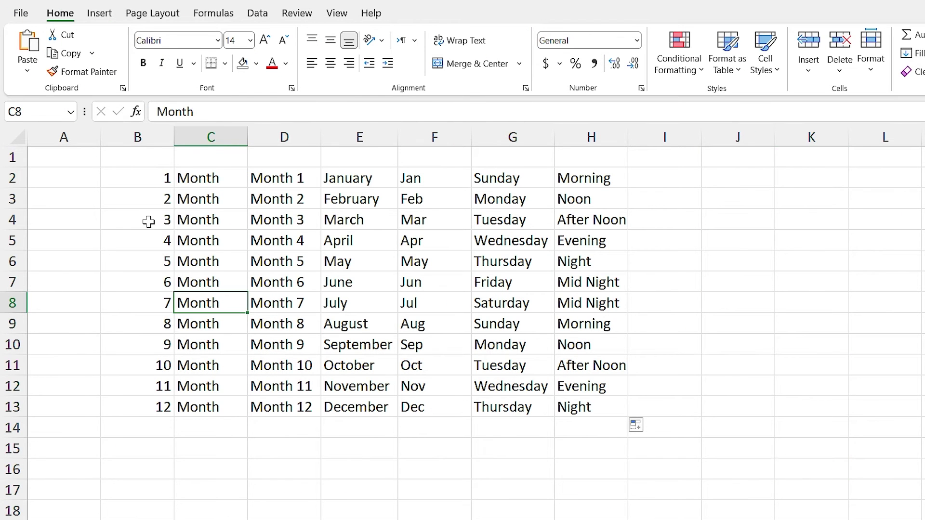
# Clear B4:H13 and shade B2:H2 light blue.
pyautogui.moveTo(149, 222); pyautogui.dragTo(585, 405)
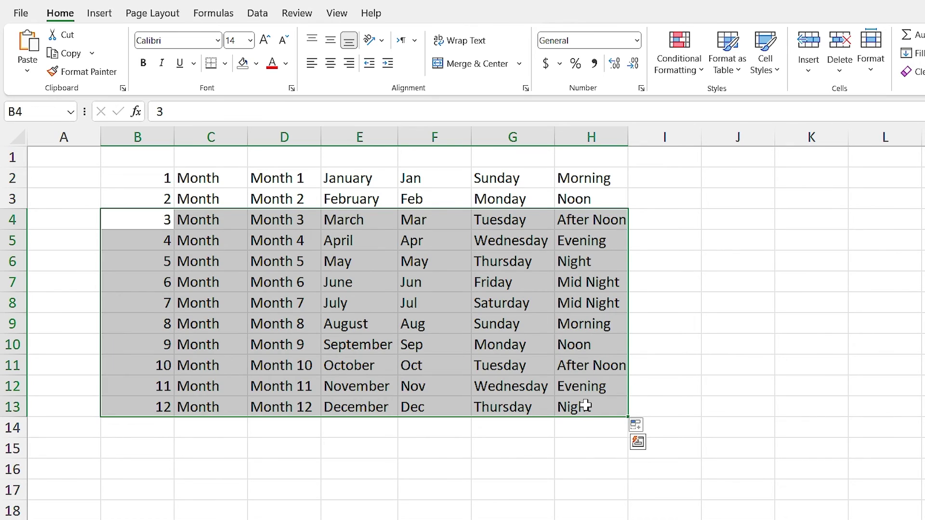
pyautogui.press('Delete')
pyautogui.moveTo(139, 175); pyautogui.dragTo(588, 180)
pyautogui.click(256, 64)
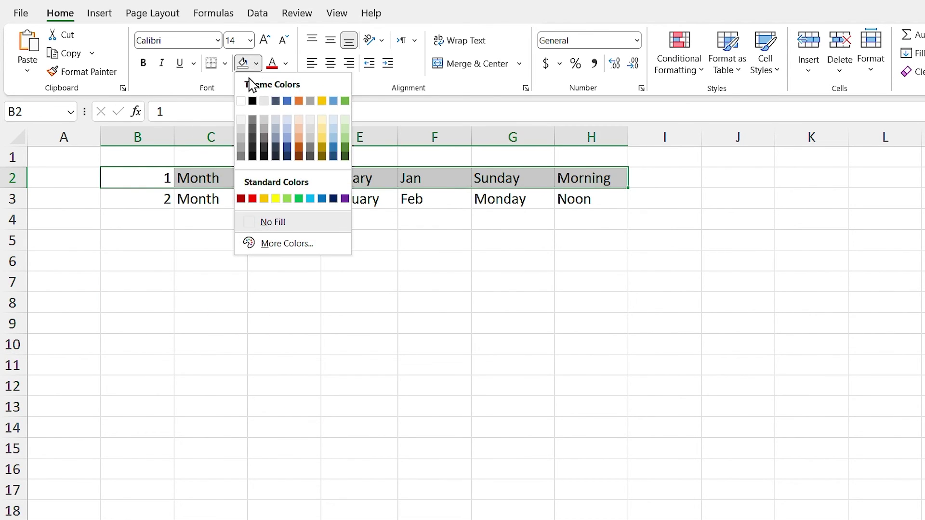
pyautogui.click(337, 123)
pyautogui.click(288, 277)
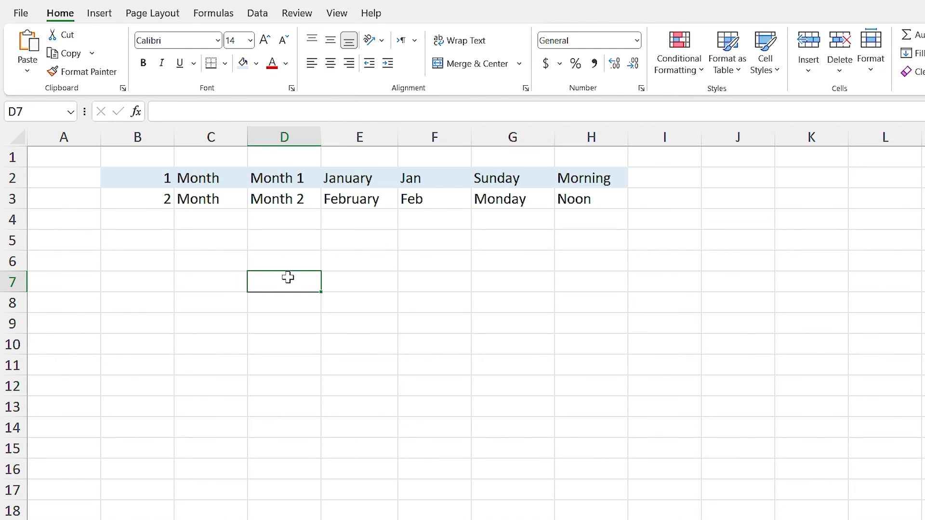
# Fill B2:H3 down to row 13 so the series and alternating blue banding repeat.
pyautogui.moveTo(142, 175); pyautogui.dragTo(575, 197)
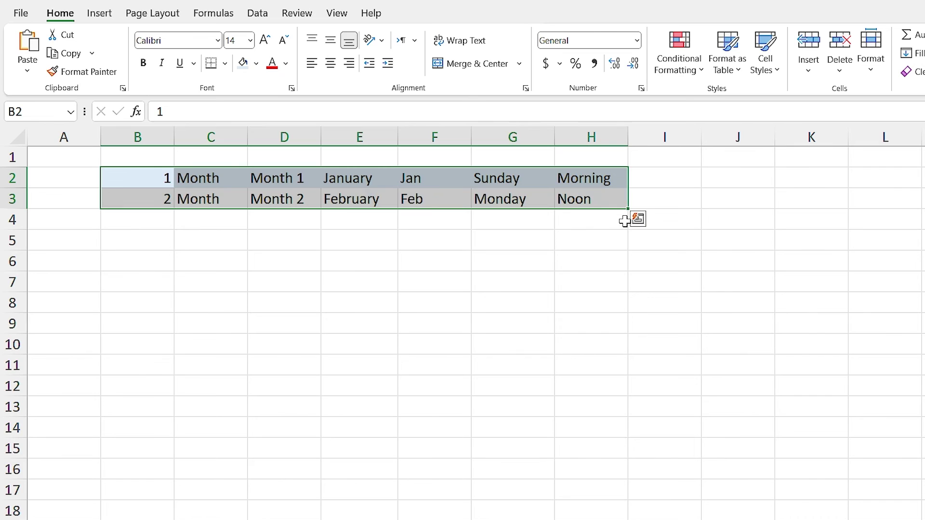
pyautogui.moveTo(630, 210); pyautogui.dragTo(600, 412)
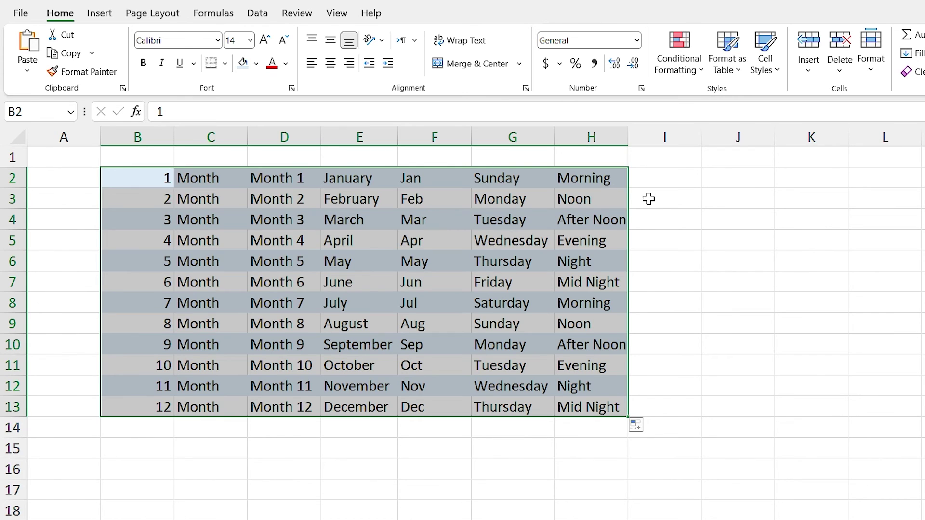
pyautogui.click(699, 364)
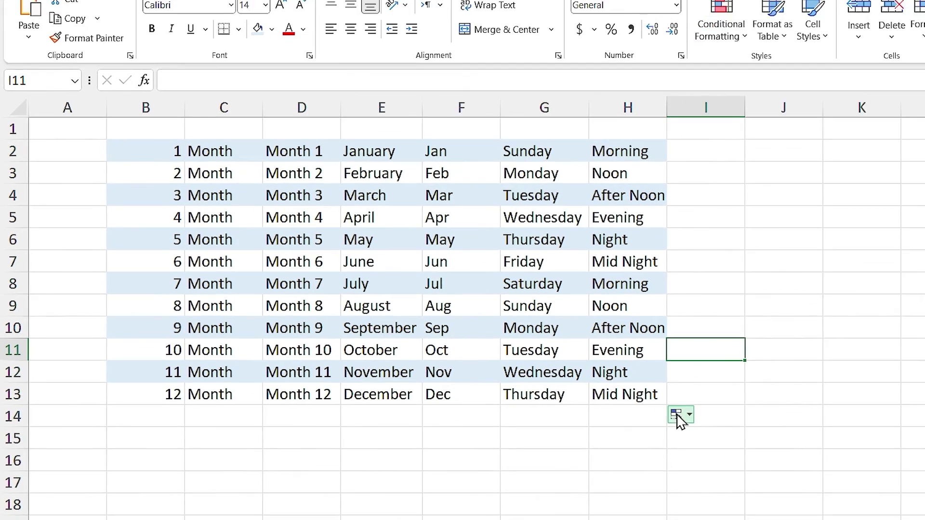
# Try Fill Formatting Only and Fill Without Formatting from AutoFill Options, then settle on Fill Series.
pyautogui.click(636, 425)
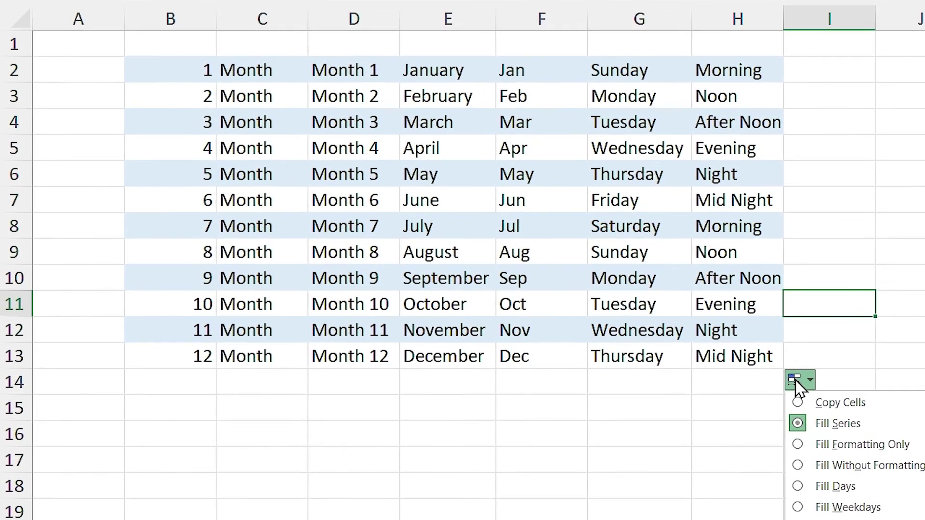
pyautogui.click(817, 444)
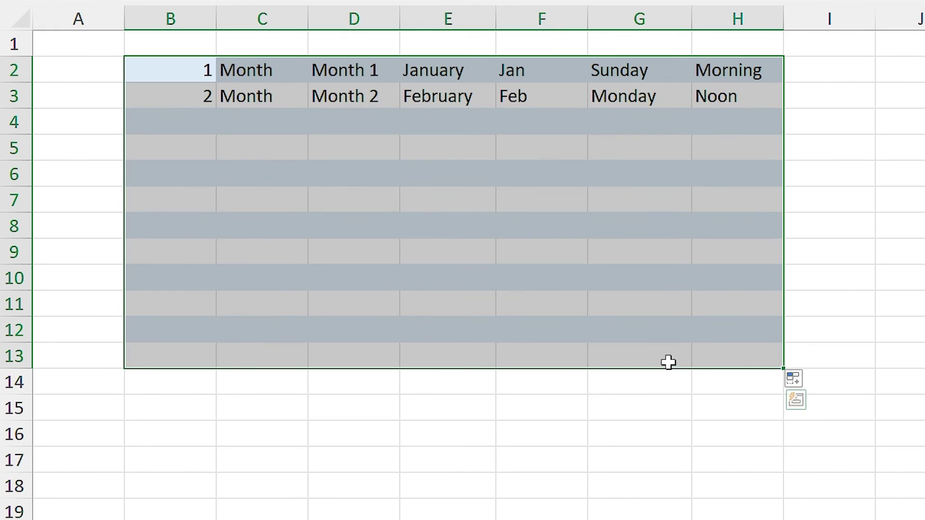
pyautogui.click(792, 382)
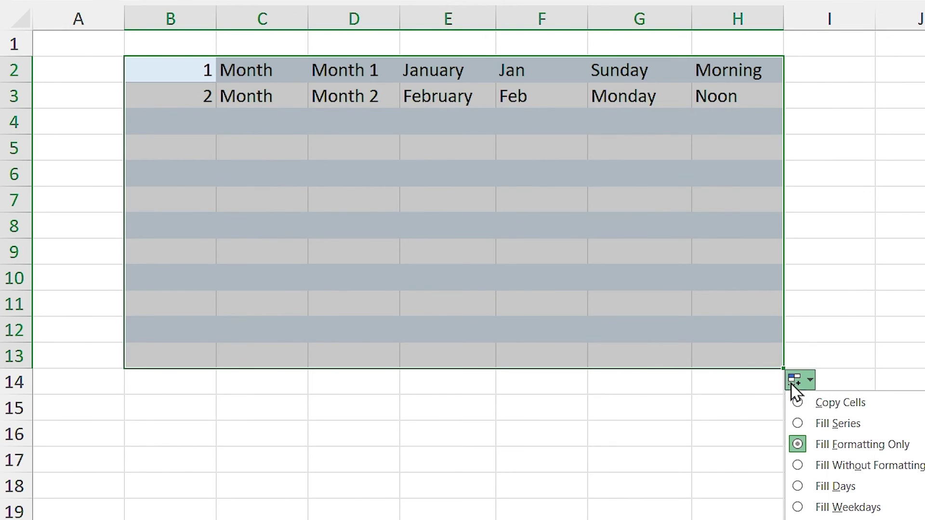
pyautogui.click(813, 465)
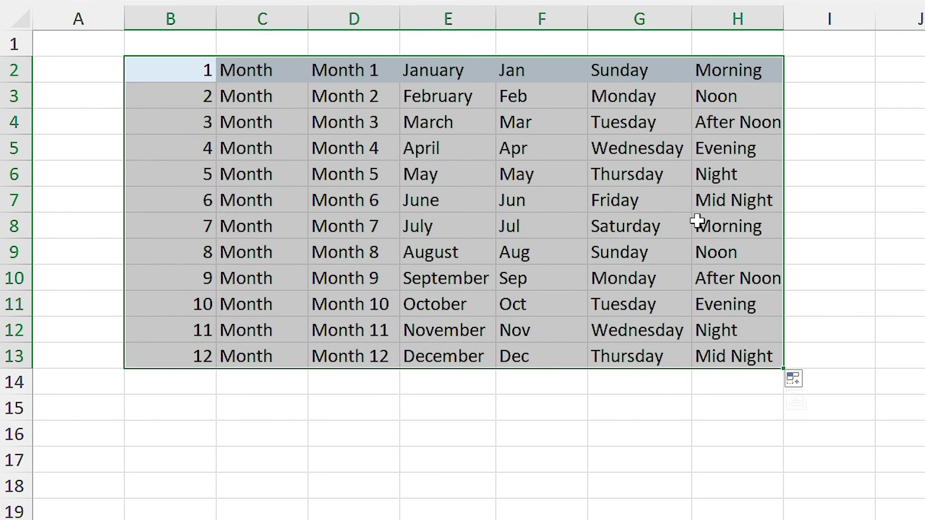
pyautogui.click(796, 381)
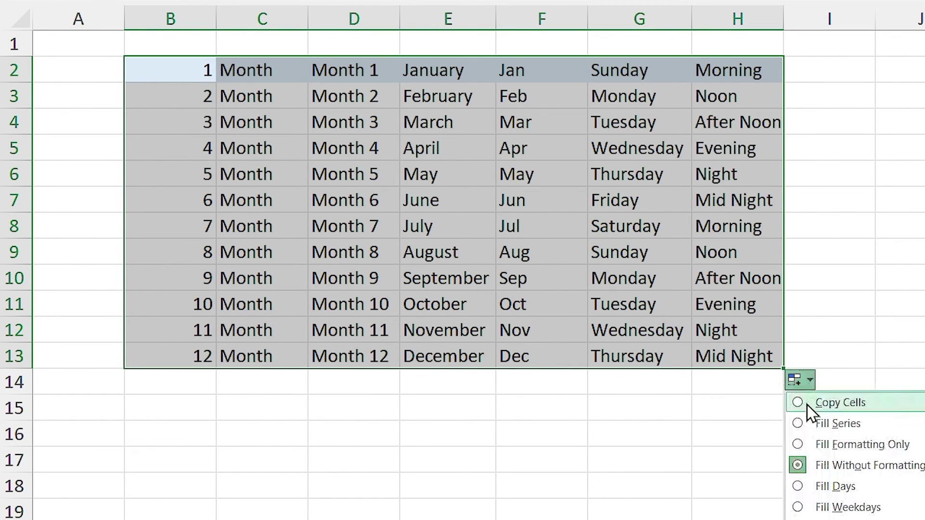
pyautogui.click(814, 424)
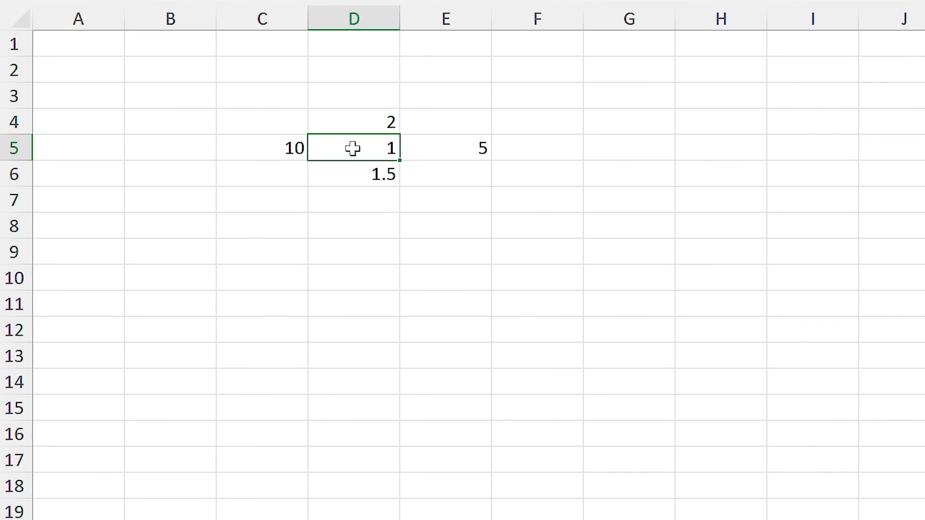
# Extend the D5 series: 5, 4, 3 upward, 5–17 right, 0.5 steps down to 4.5, 19 in B5.
pyautogui.moveTo(357, 125); pyautogui.dragTo(392, 42)
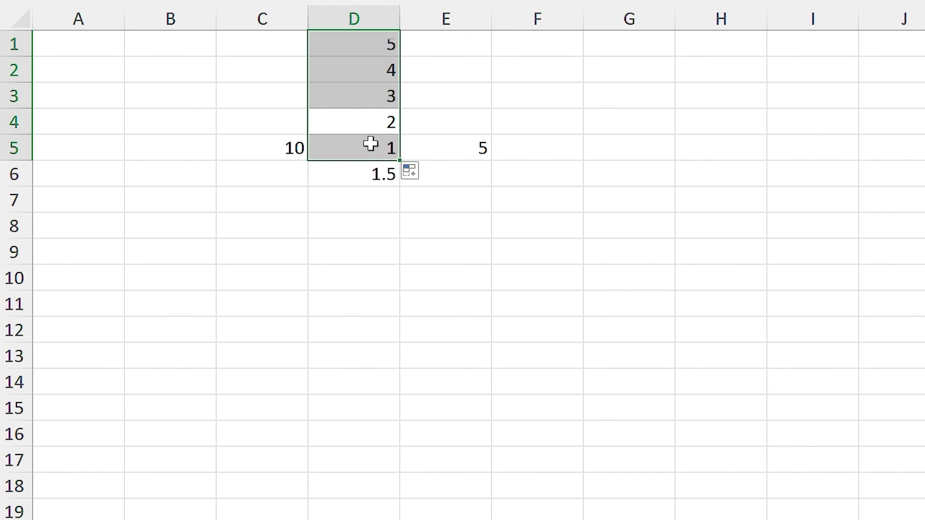
pyautogui.moveTo(367, 143); pyautogui.dragTo(434, 146)
pyautogui.moveTo(491, 160); pyautogui.dragTo(740, 148)
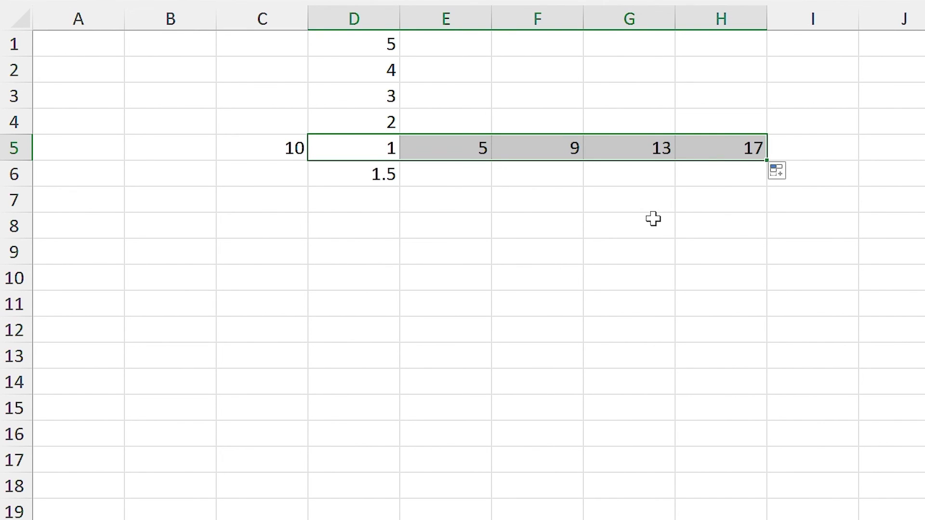
pyautogui.click(369, 166)
pyautogui.moveTo(401, 186); pyautogui.dragTo(406, 337)
pyautogui.moveTo(338, 149); pyautogui.dragTo(275, 154)
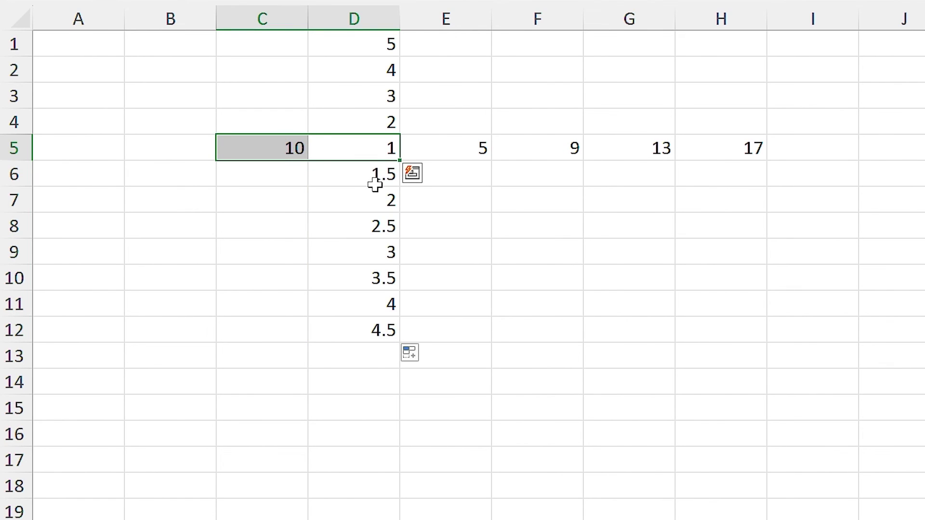
pyautogui.moveTo(401, 162); pyautogui.dragTo(74, 170)
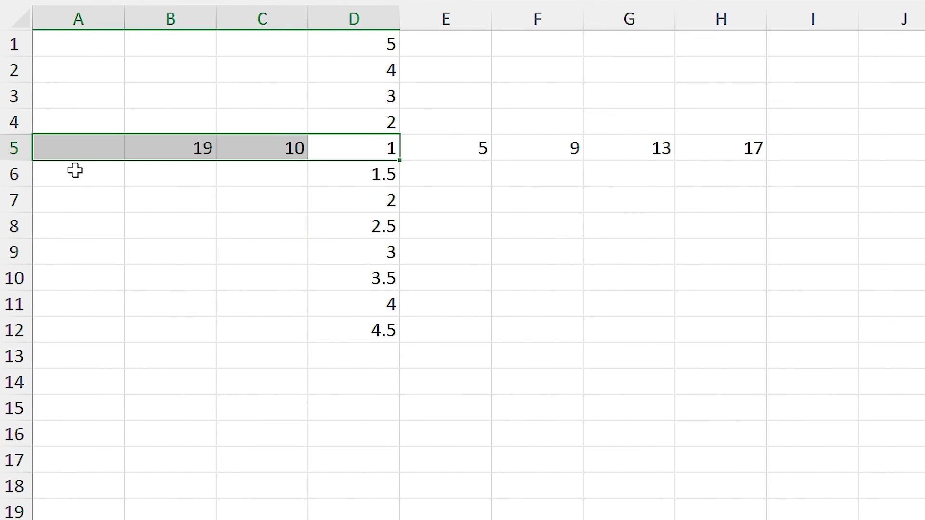